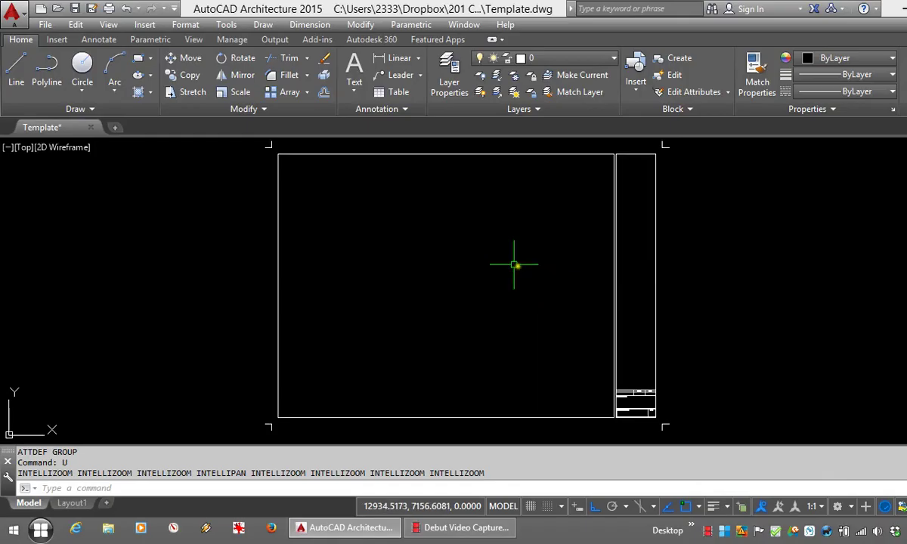
- Zoom and pan until the title block's SCALE and DATE cells fill the view
scroll(514, 261, "down", 2)
scroll(593, 355, "up", 8)
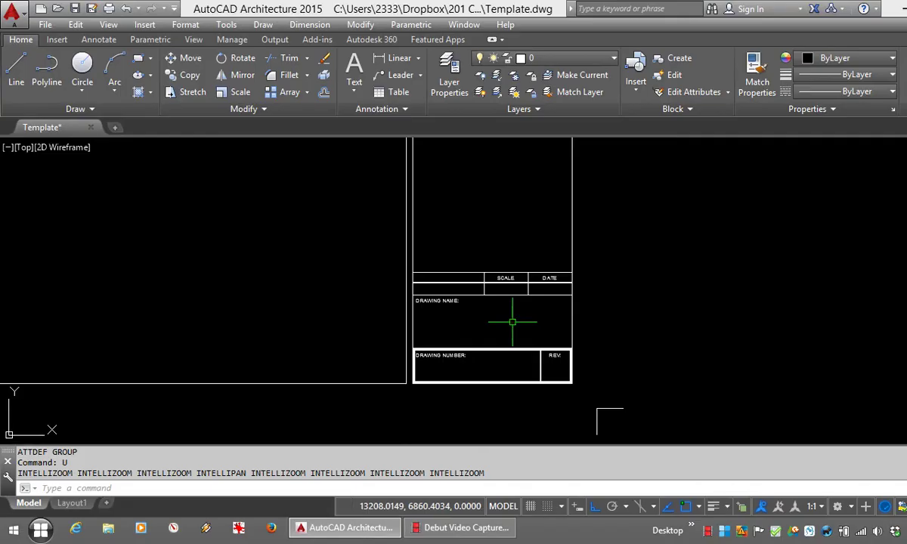
scroll(504, 328, "down", 3)
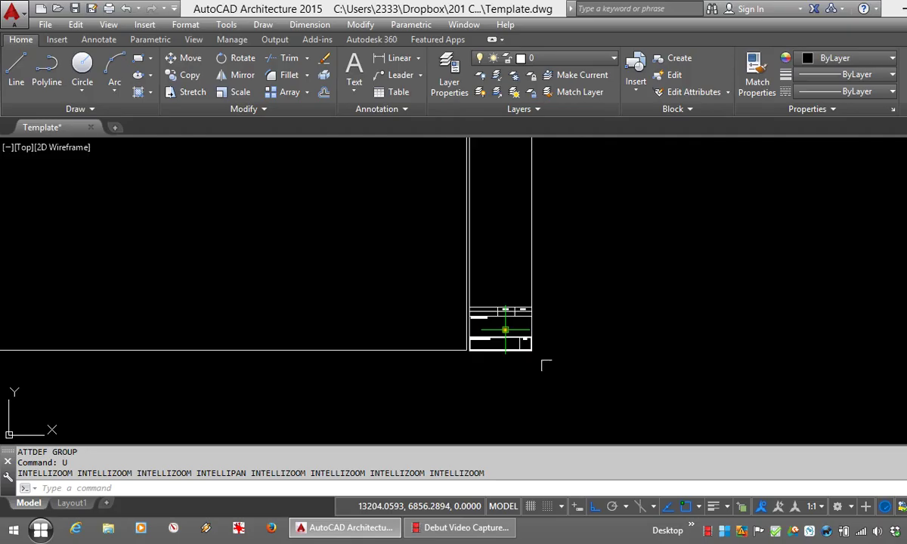
mouse_move(373, 267)
middle_mouse_down()
mouse_move(364, 262)
mouse_move(405, 291)
middle_mouse_up()
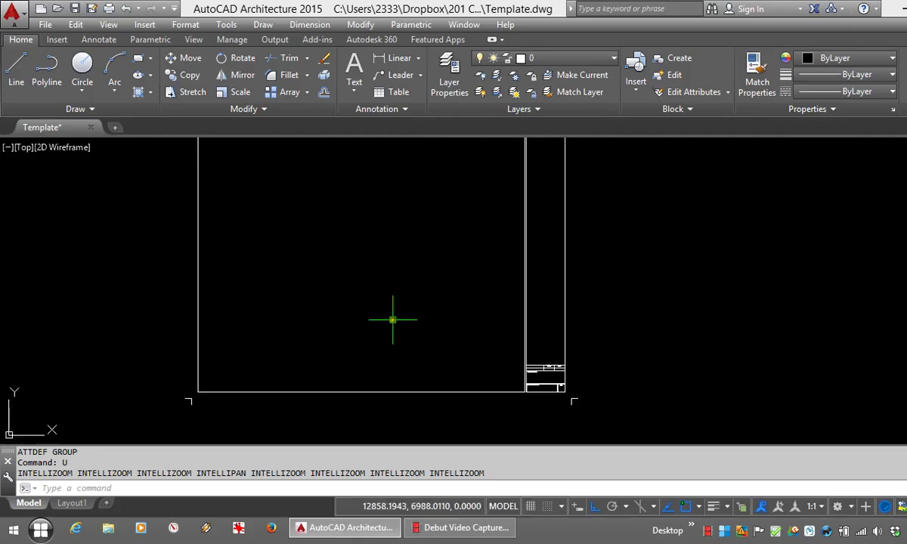
scroll(393, 318, "down", 2)
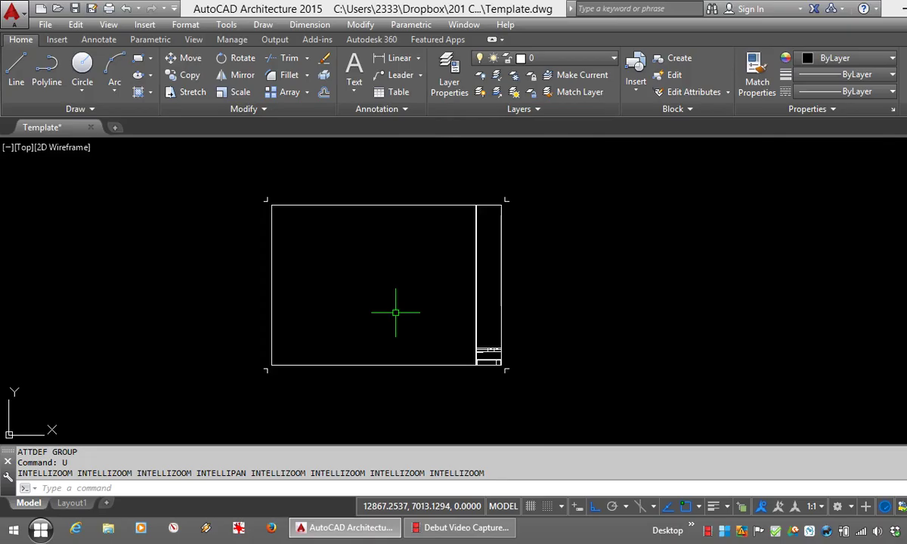
scroll(503, 368, "up", 5)
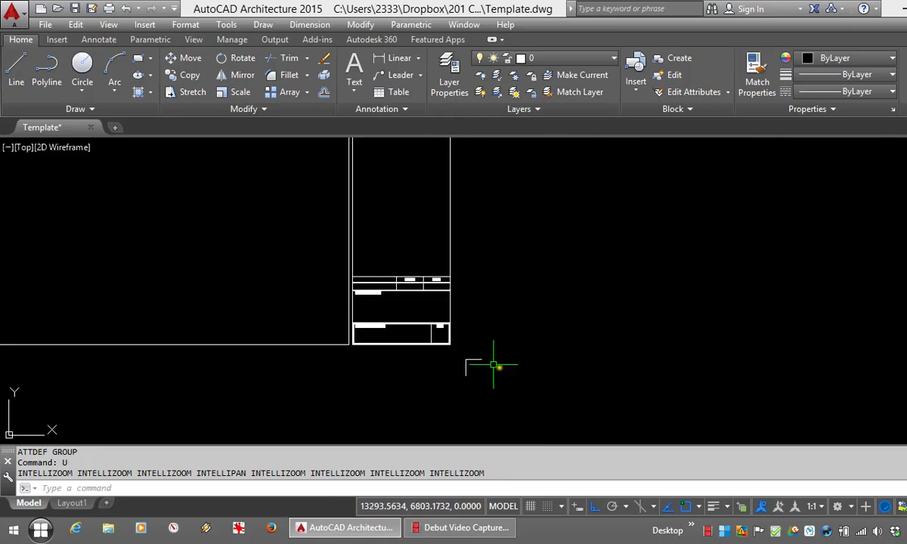
scroll(347, 275, "up", 3)
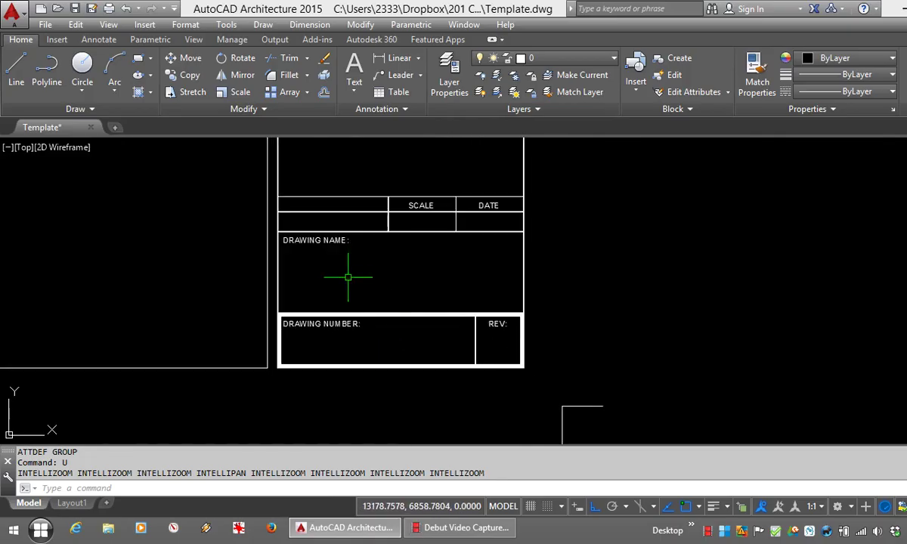
middle_click_drag(347, 277, 377, 287)
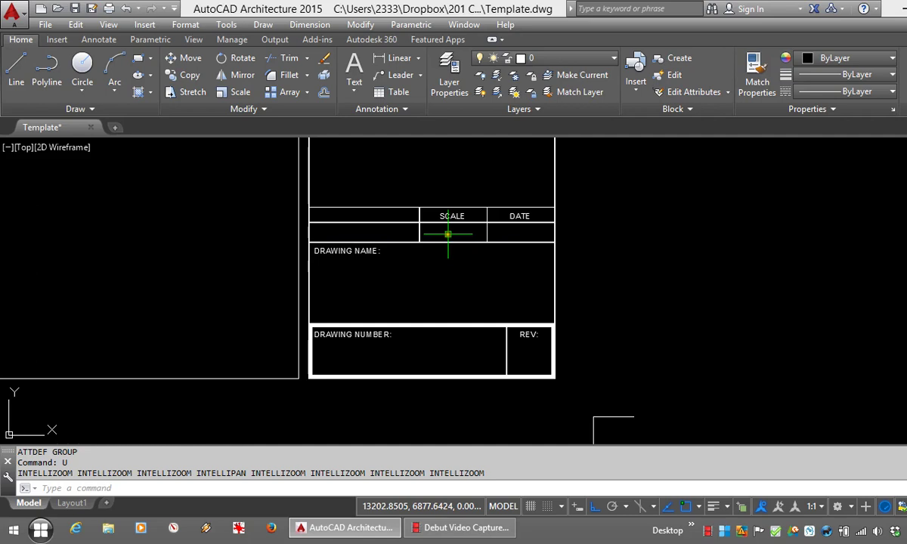
scroll(448, 234, "up", 2)
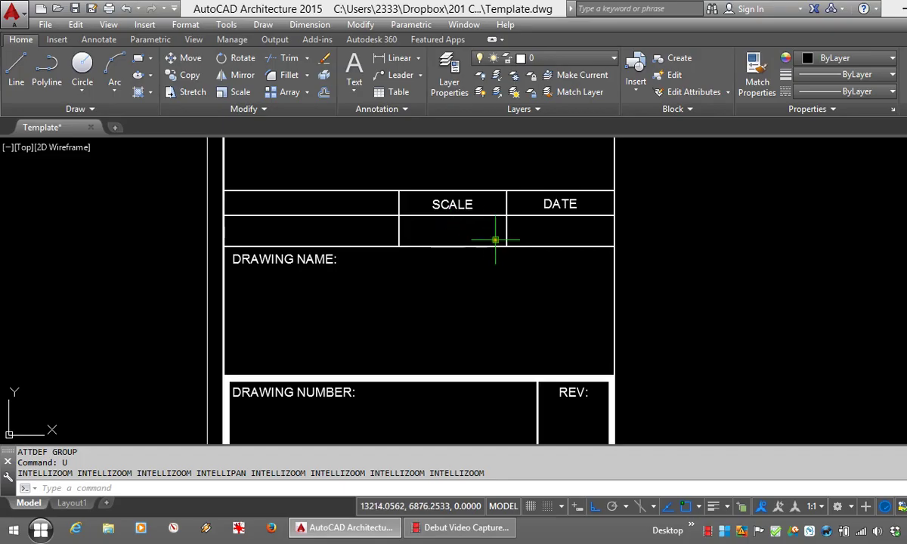
- Define an attribute tagged scale with default 1:xxx and text height 2.5
left_click(57, 40)
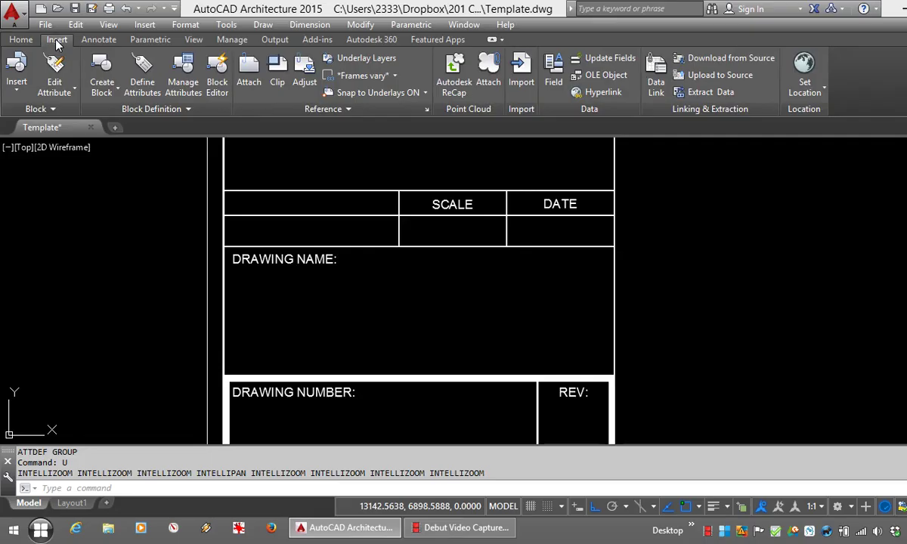
left_click(142, 71)
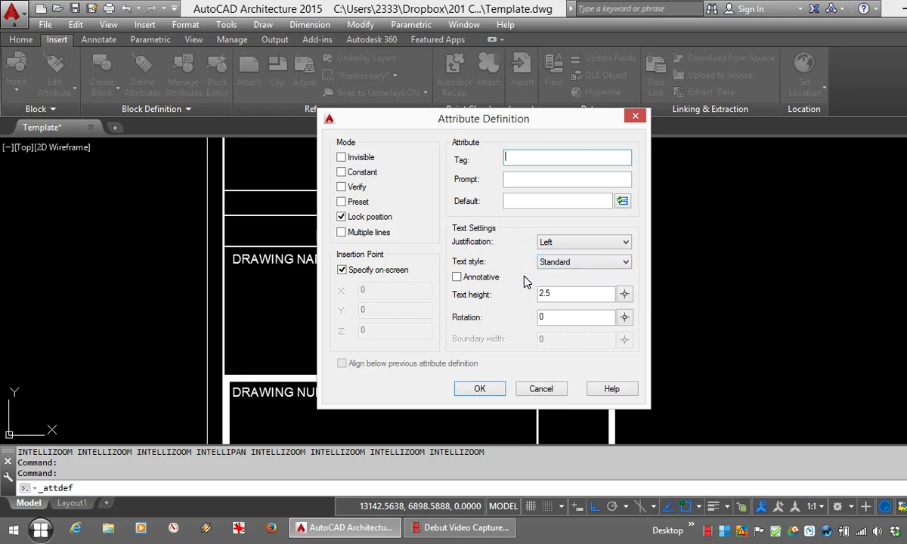
left_click(492, 195)
left_click_drag(471, 127, 657, 142)
left_click(720, 175)
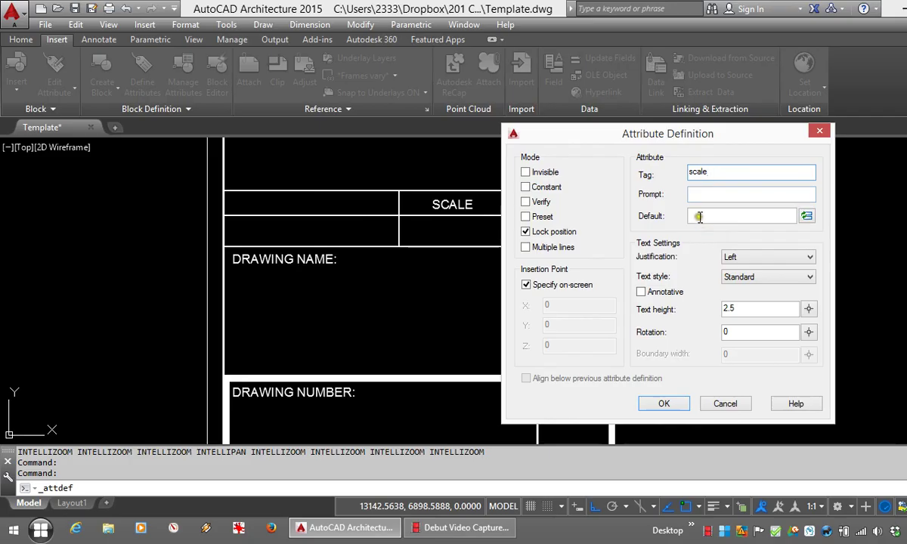
left_click(705, 223)
type("1:xxx")
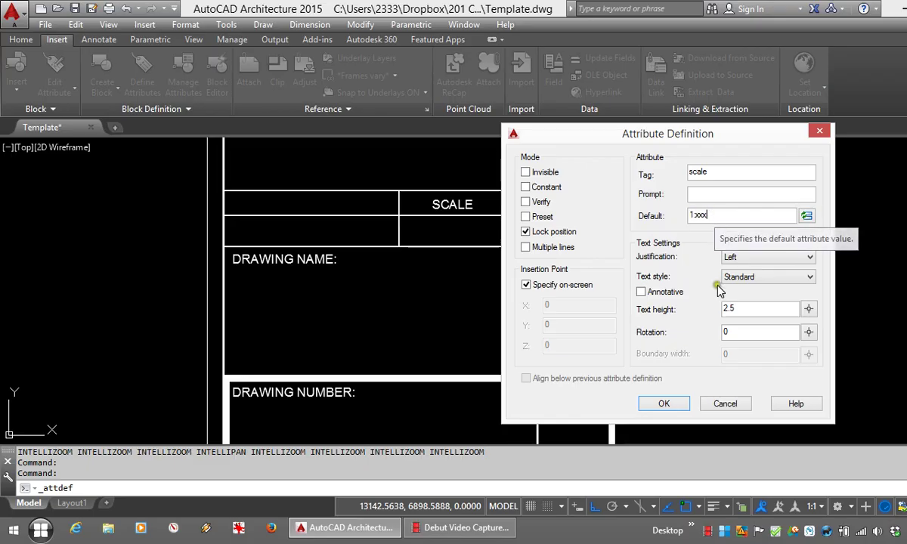
left_click(734, 308)
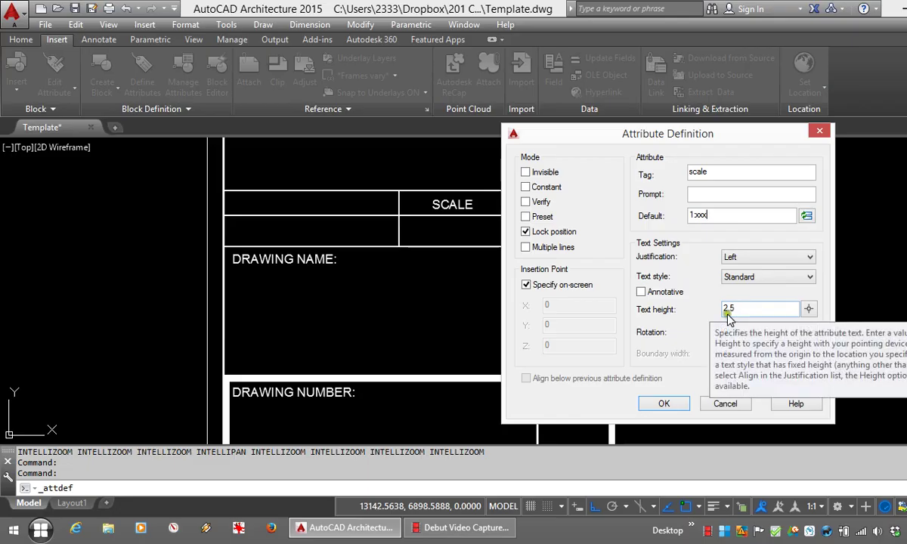
- Place the scale attribute in the cell beneath the SCALE heading
left_click(665, 404)
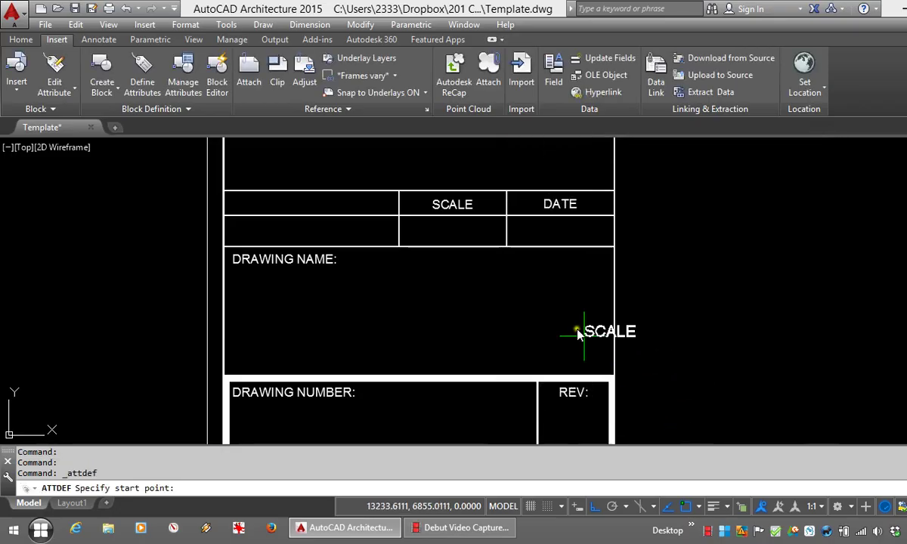
scroll(428, 211, "up", 2)
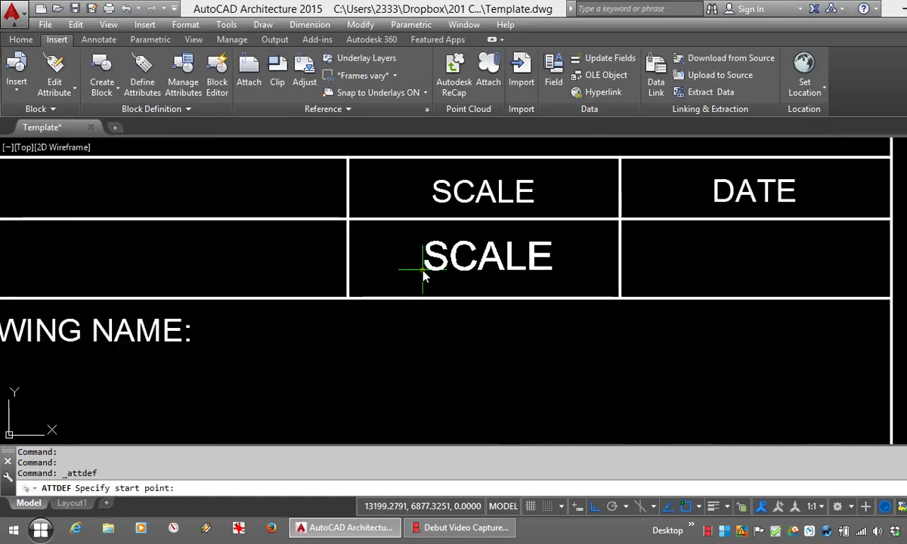
left_click(423, 260)
scroll(396, 269, "down", 3)
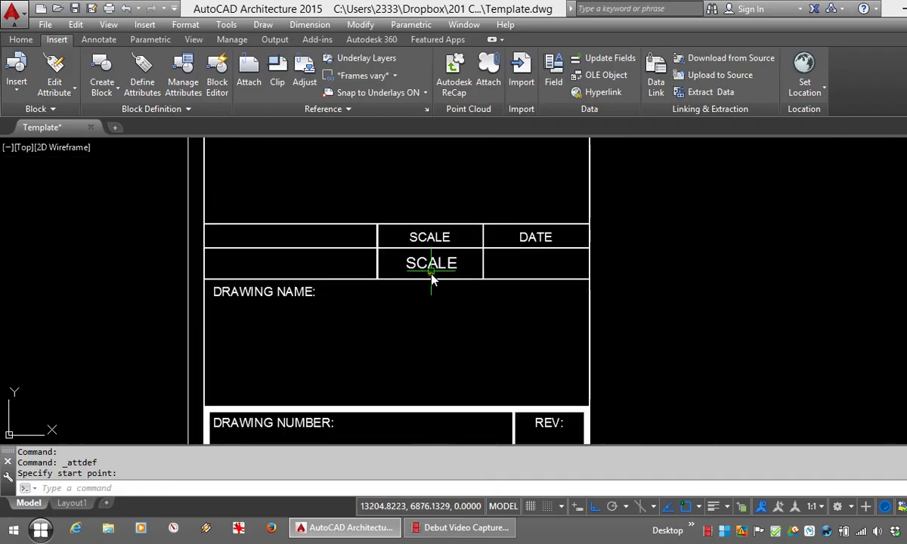
- Set the SCALE attribute's justification to Center in its Properties
left_click(432, 266)
right_click(433, 269)
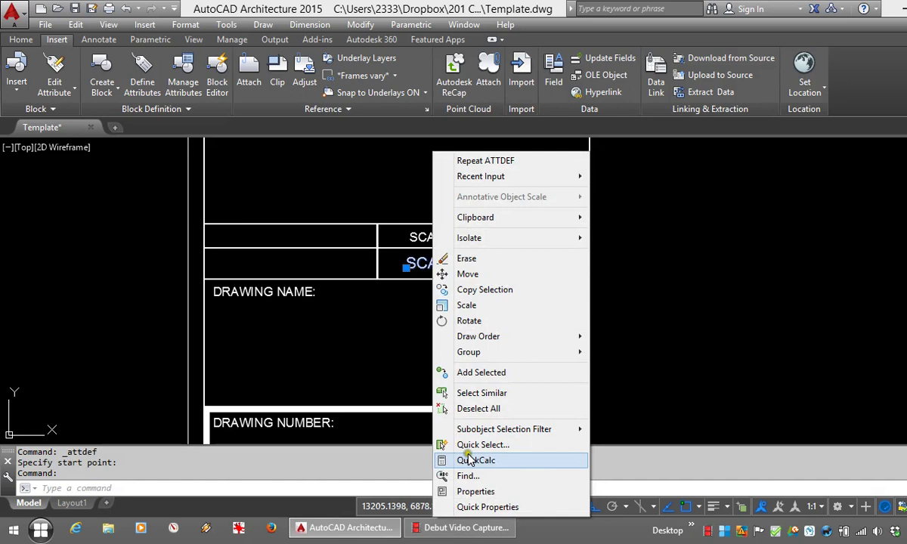
left_click(454, 492)
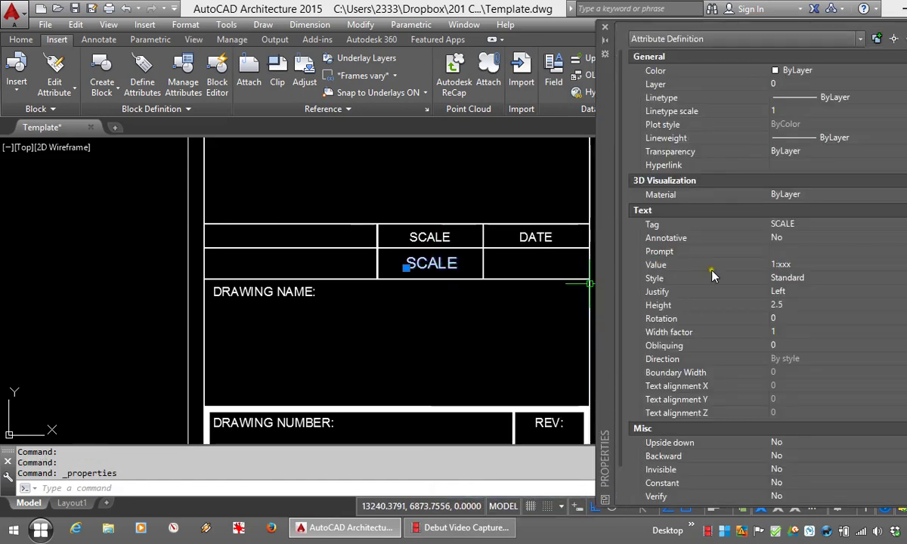
left_click(804, 292)
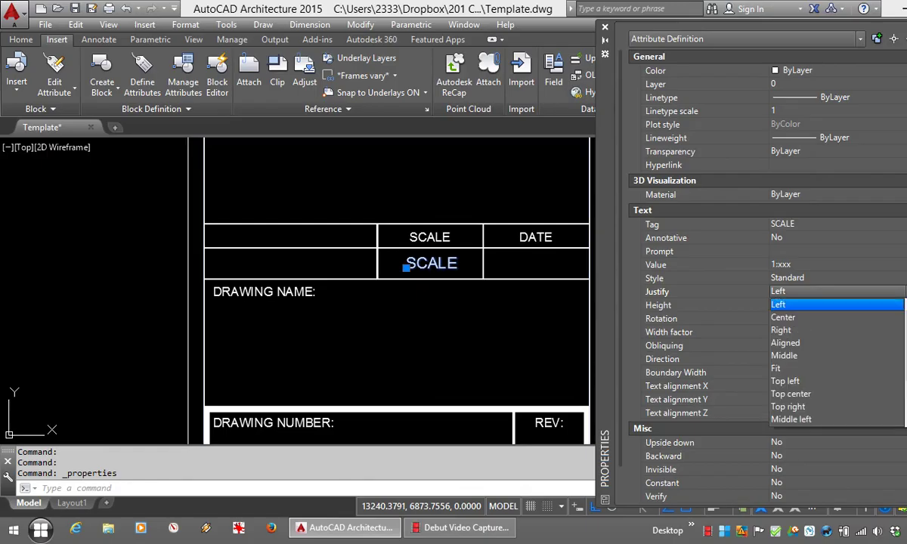
left_click(830, 317)
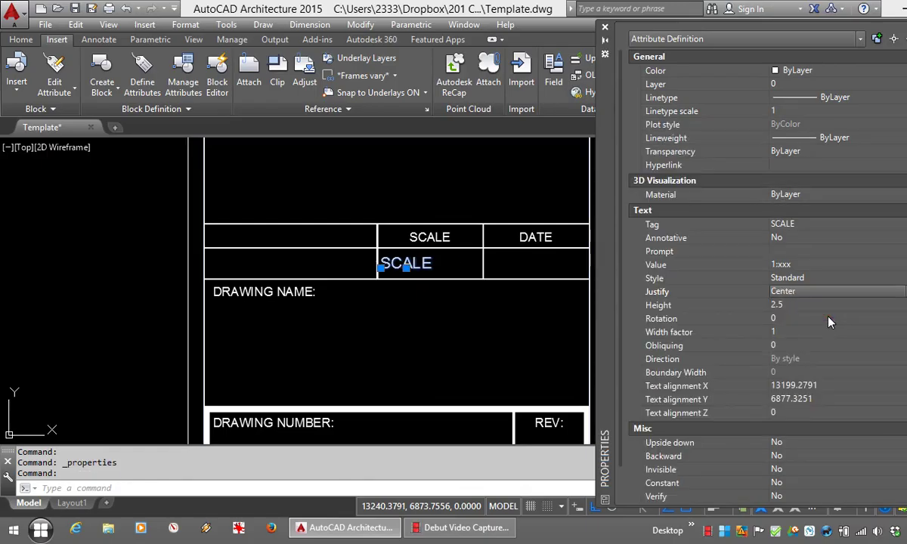
key("Escape")
key("Escape")
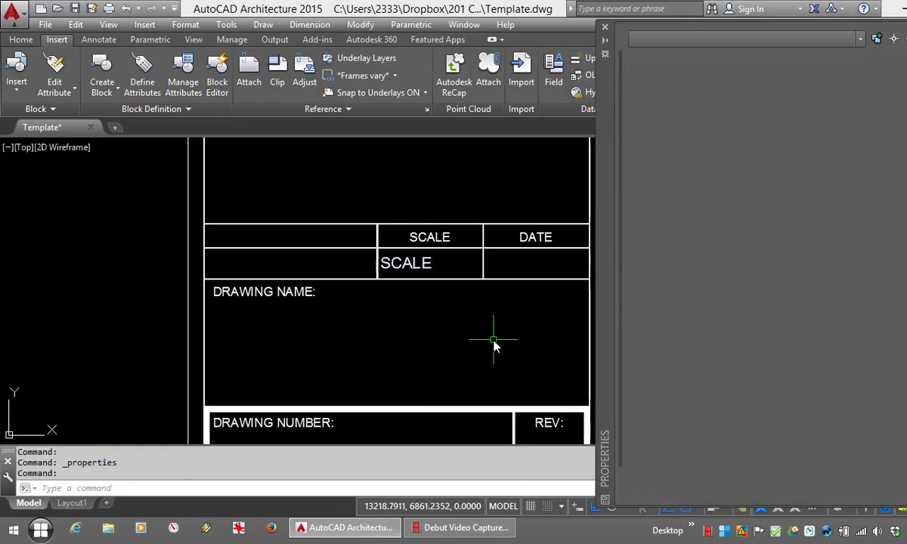
- Move the SCALE attribute so it sits centred in its cell
type("m")
key("Return")
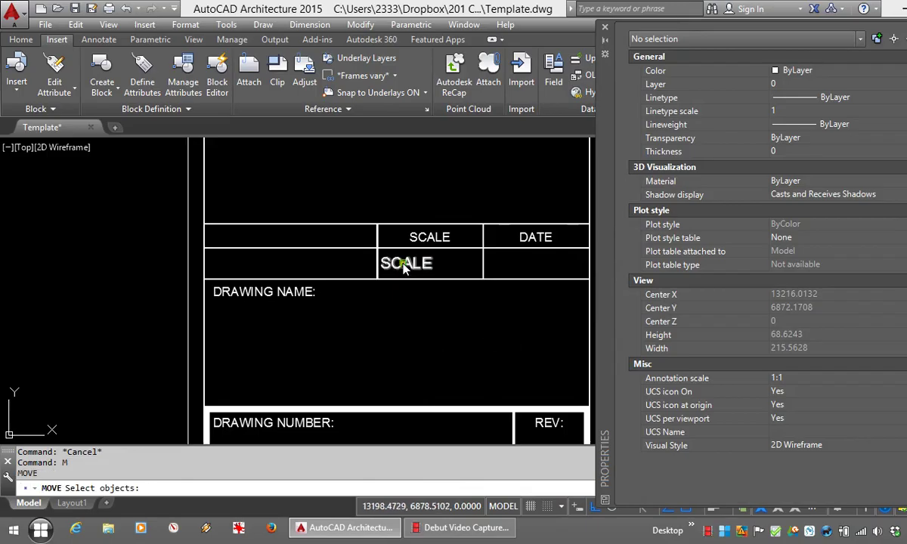
left_click(405, 264)
key("Return")
left_click(397, 320)
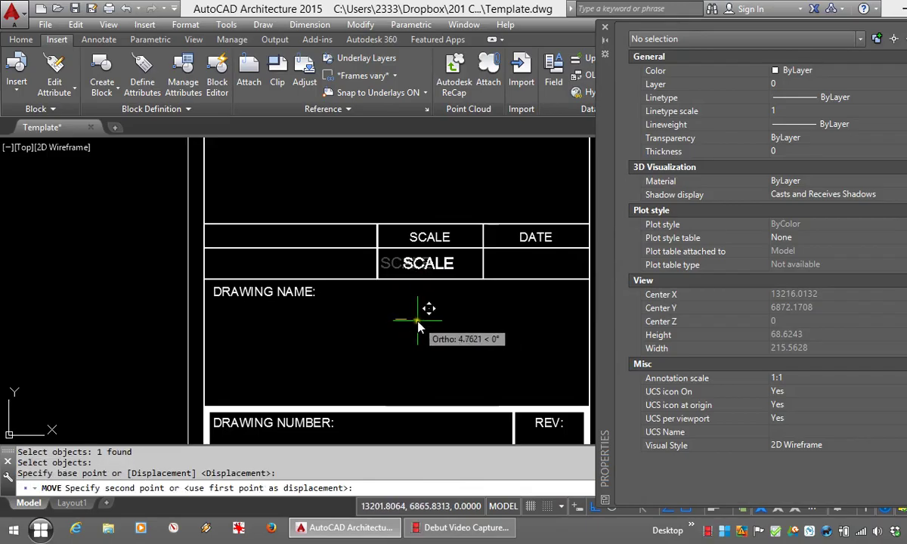
left_click(418, 324)
- Copy the SCALE attribute into the cell beneath the DATE heading
type("co")
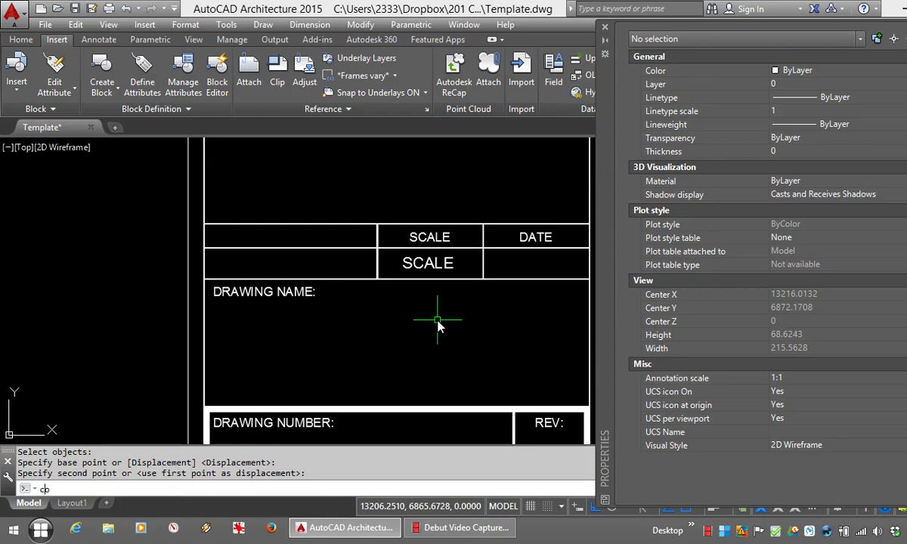
key("Return")
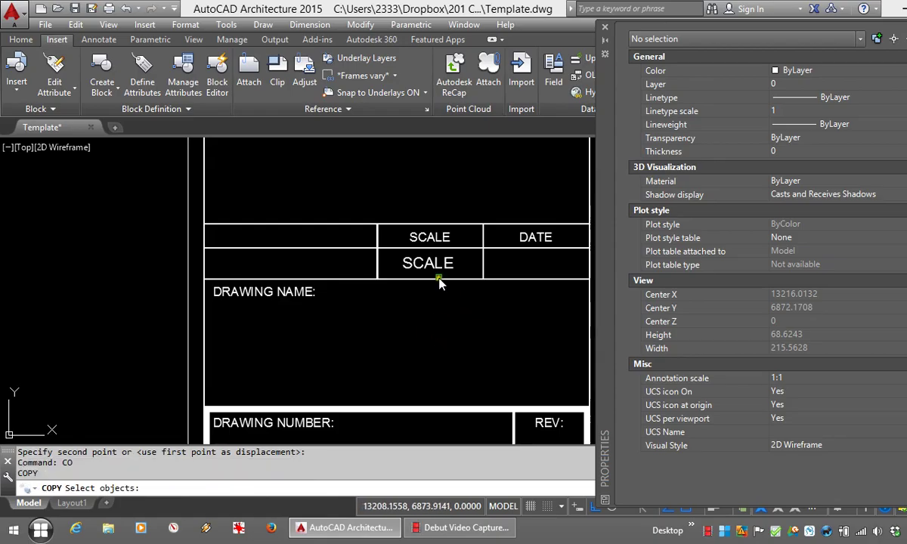
left_click(429, 263)
key("Return")
left_click(383, 330)
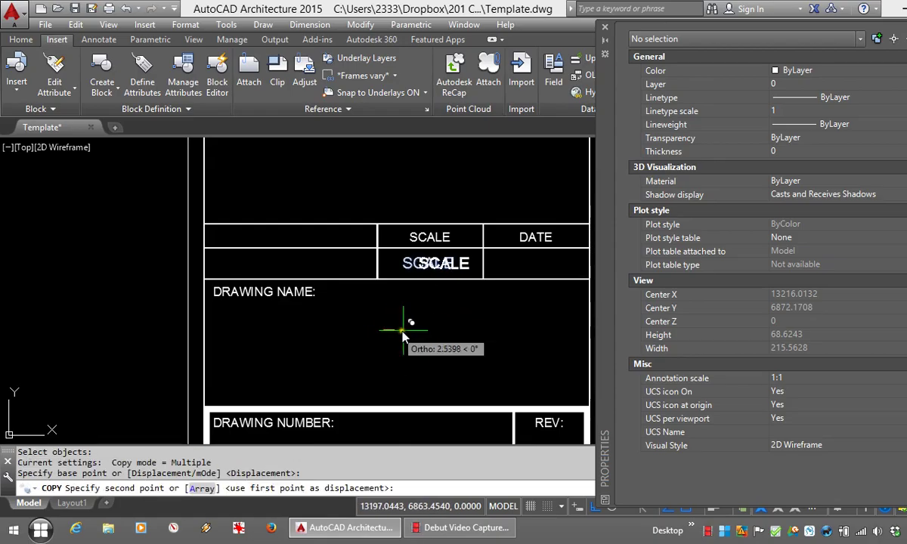
left_click(491, 346)
key("Escape")
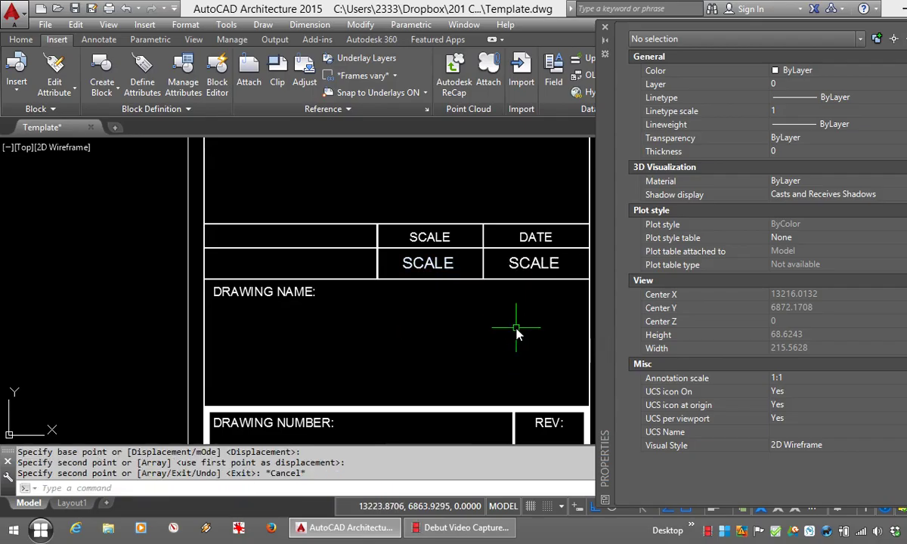
- Retag the copy as date with default value 00/00/00
double_click(532, 264)
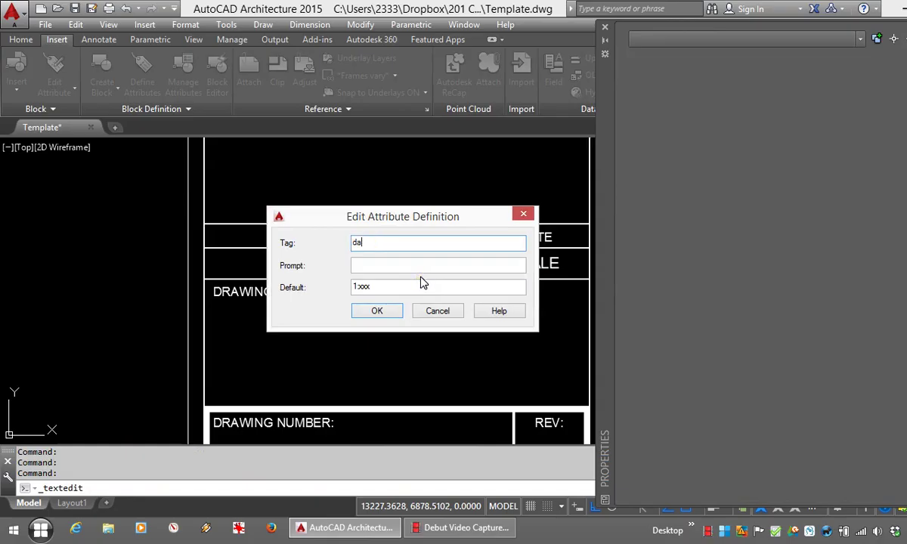
left_click_drag(400, 287, 332, 290)
type("00/00/00")
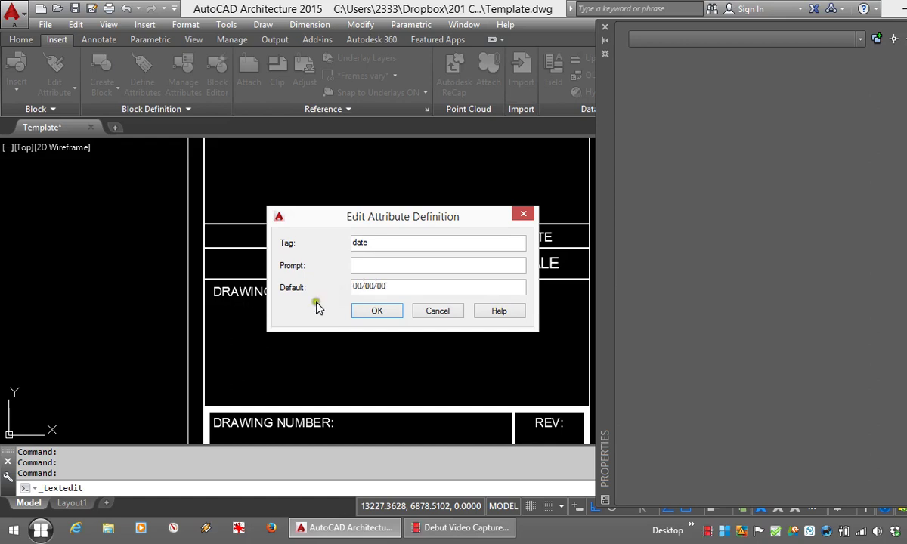
left_click(376, 311)
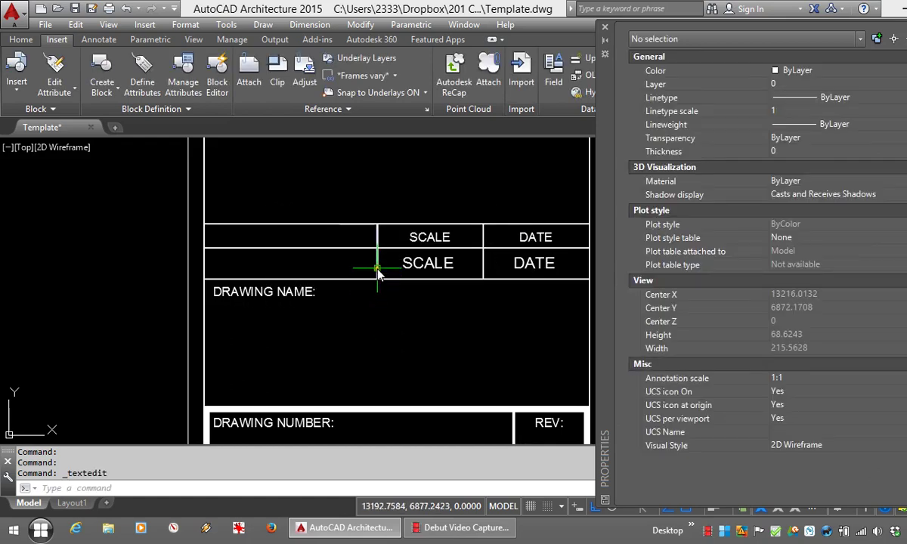
scroll(378, 274, "down", 3)
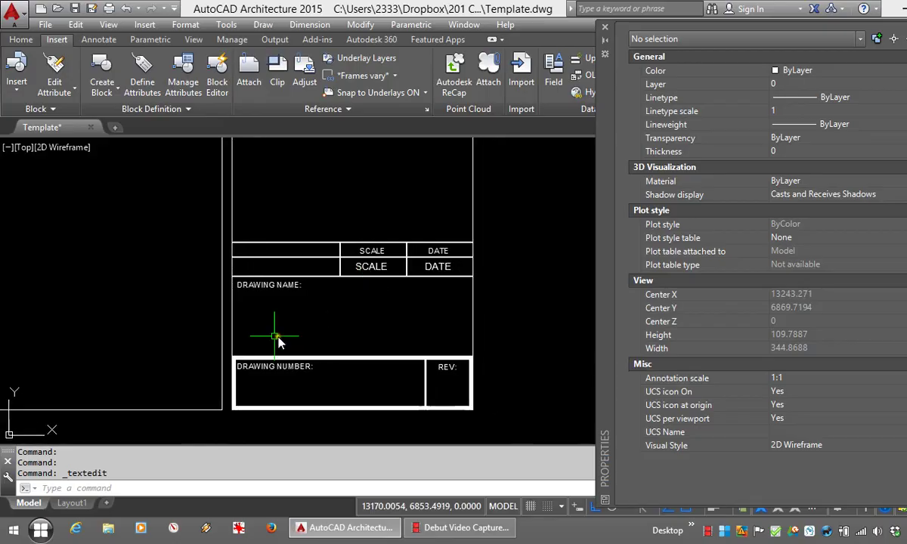
- Define a dwgname attribute with text height 3 and place it beneath DRAWING NAME
left_click(141, 66)
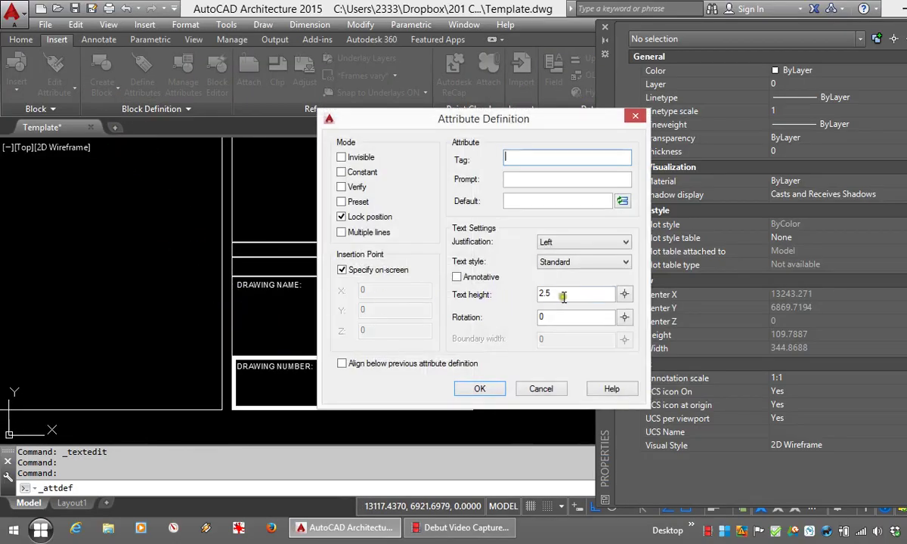
left_click(563, 294)
left_click_drag(563, 294, 527, 293)
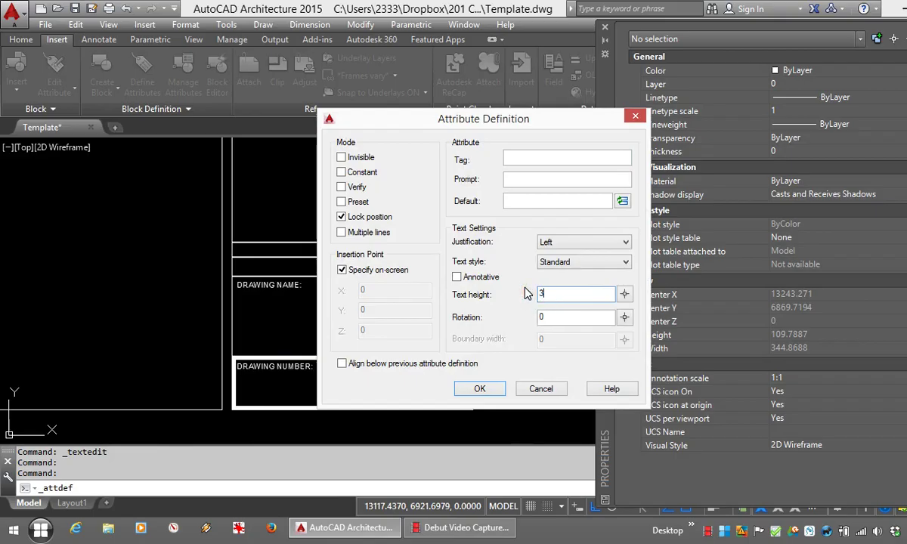
left_click(536, 159)
type("dwgname")
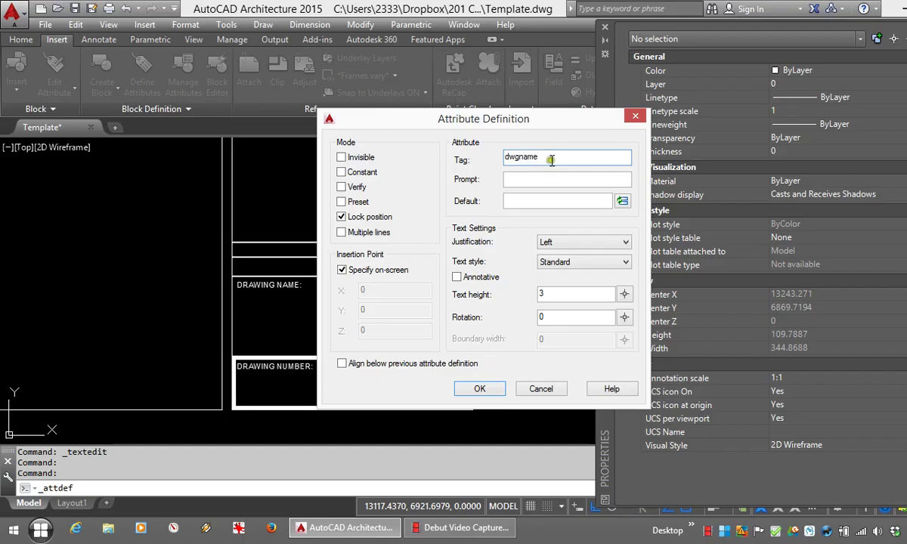
left_click(479, 389)
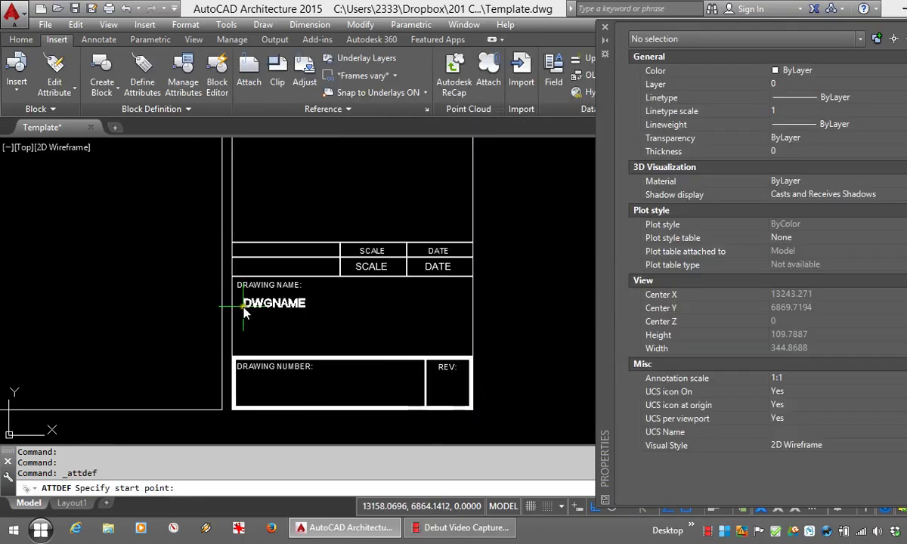
scroll(243, 308, "up", 5)
left_click(235, 324)
scroll(204, 241, "down", 3)
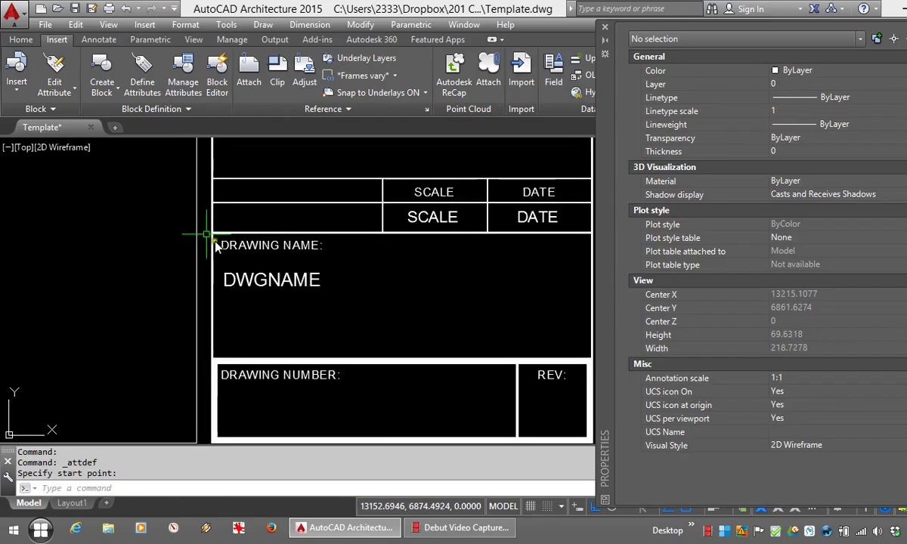
scroll(242, 231, "down", 2)
- Copy the DWGNAME attribute, with Ortho off, into the DRAWING NUMBER box
type("c")
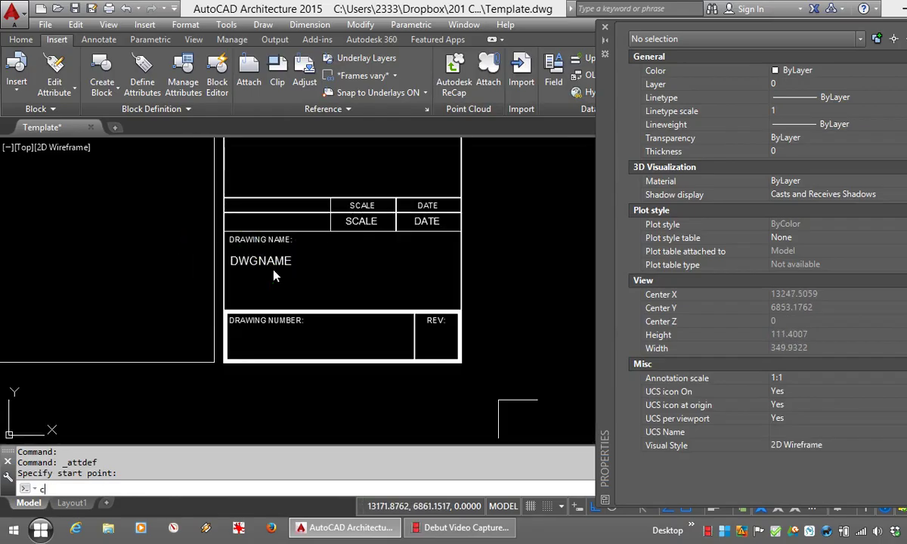
type("o")
key("Return")
left_click(263, 266)
key("Return")
left_click(260, 269)
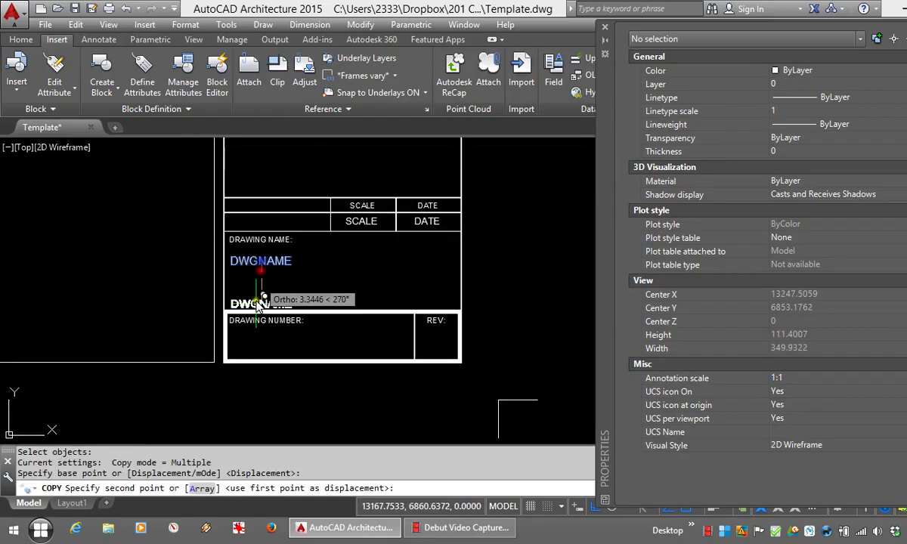
scroll(258, 303, "up", 4)
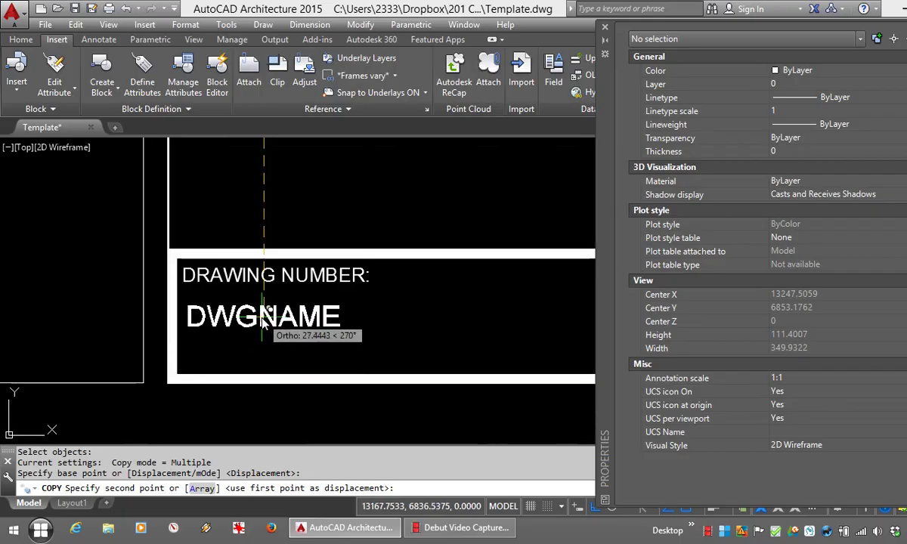
key("F8")
left_click(275, 329)
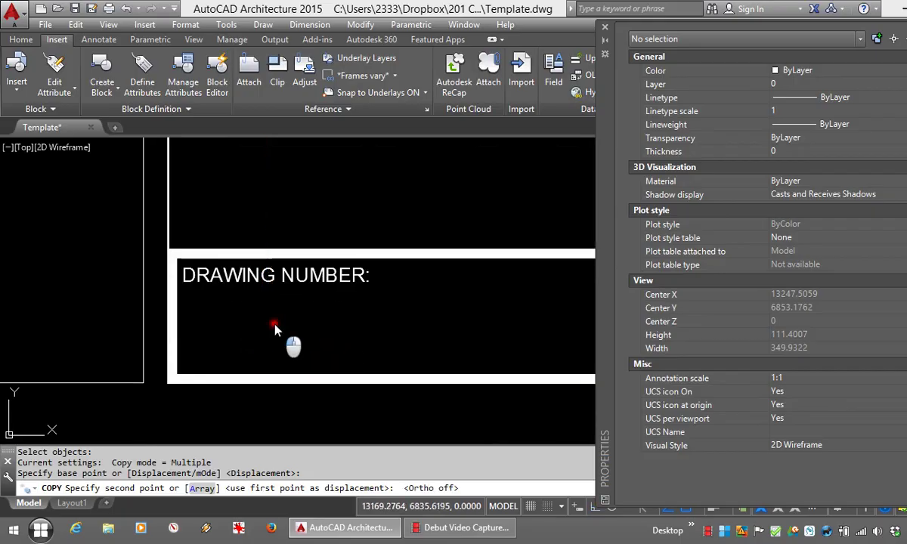
scroll(275, 330, "down", 2)
key("Escape")
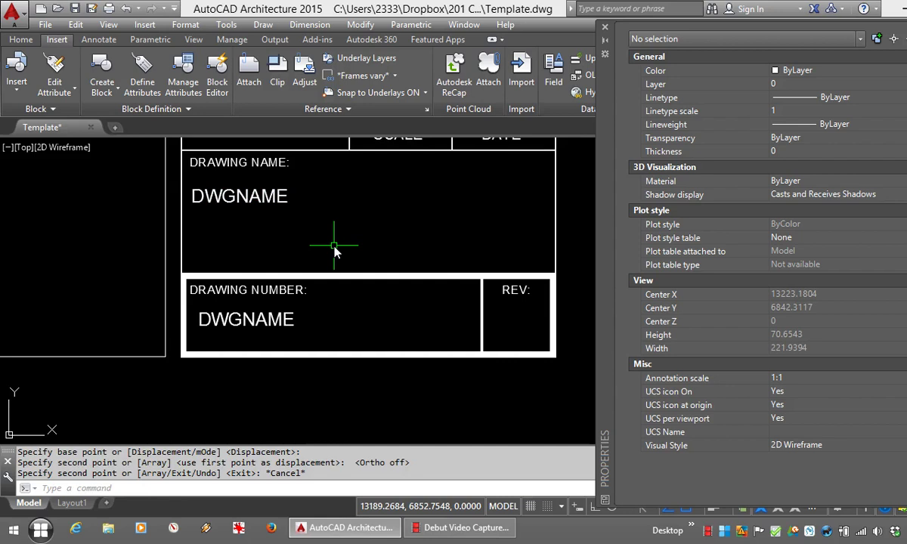
type("co")
key("Return")
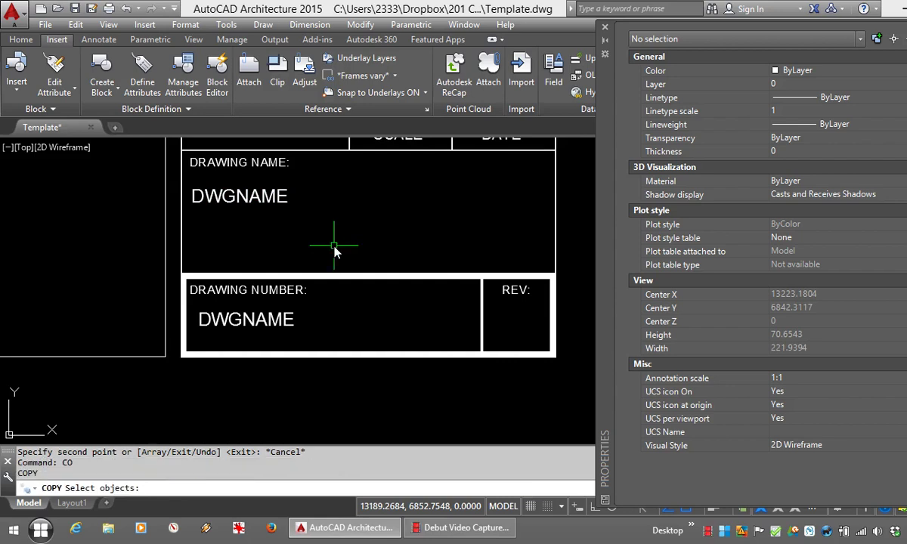
key("Escape")
- Retag the drawing-number copy as DWGNo with default 0000
double_click(257, 319)
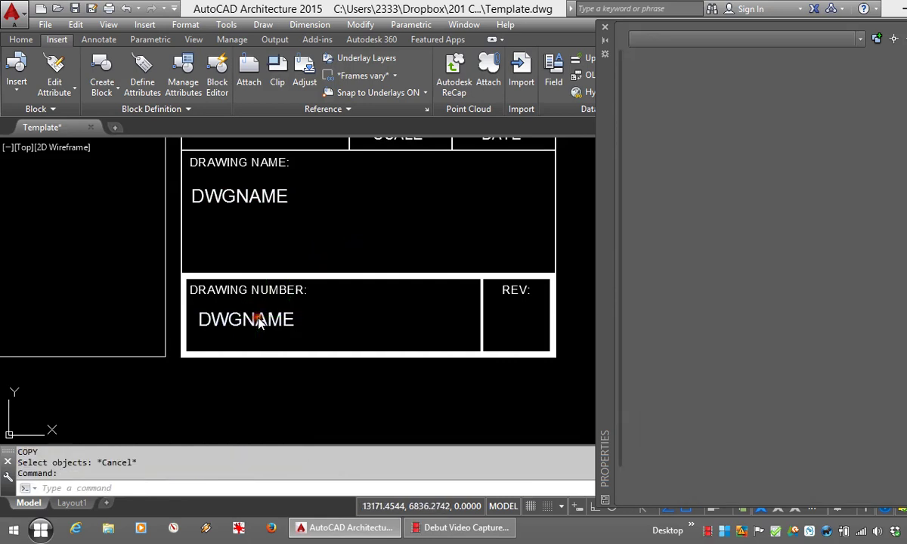
left_click(406, 241)
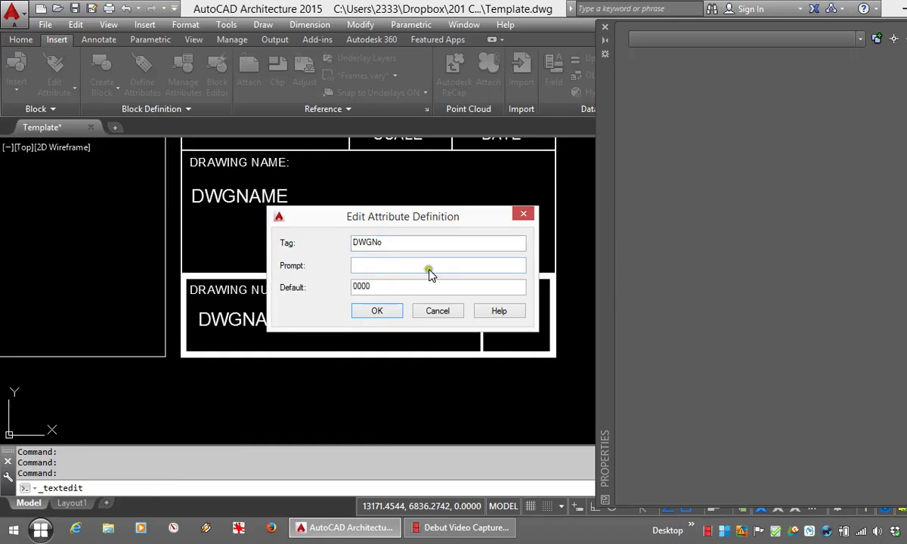
left_click(382, 312)
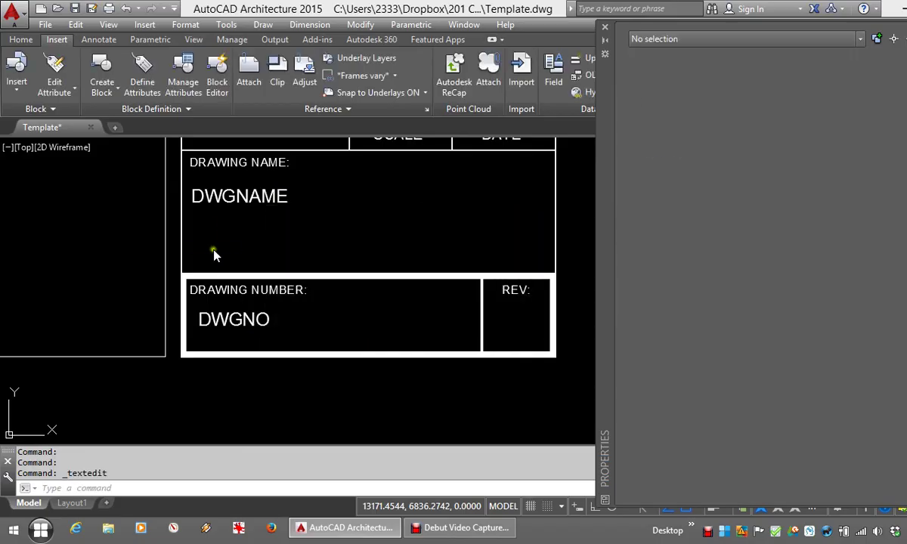
- Give the DWGNAME attribute the default value xxx
double_click(261, 198)
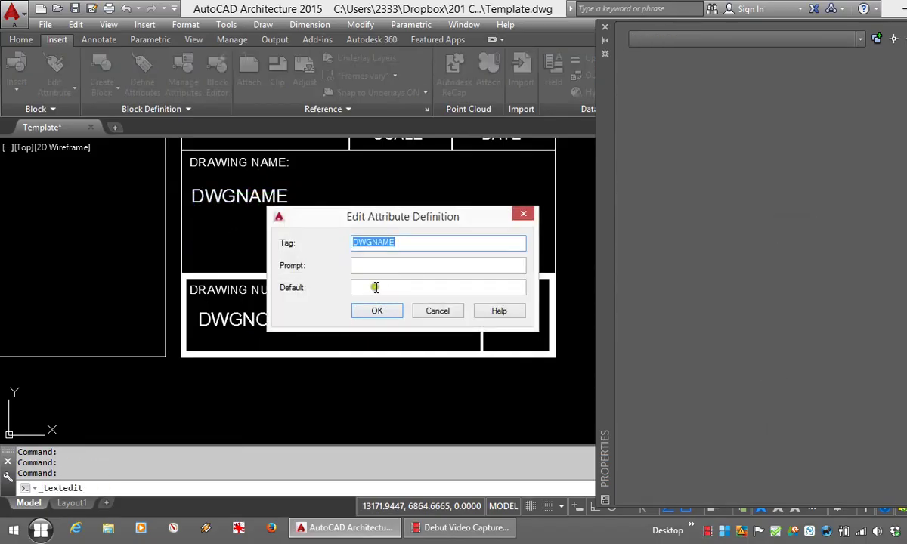
left_click(376, 287)
type("xxx")
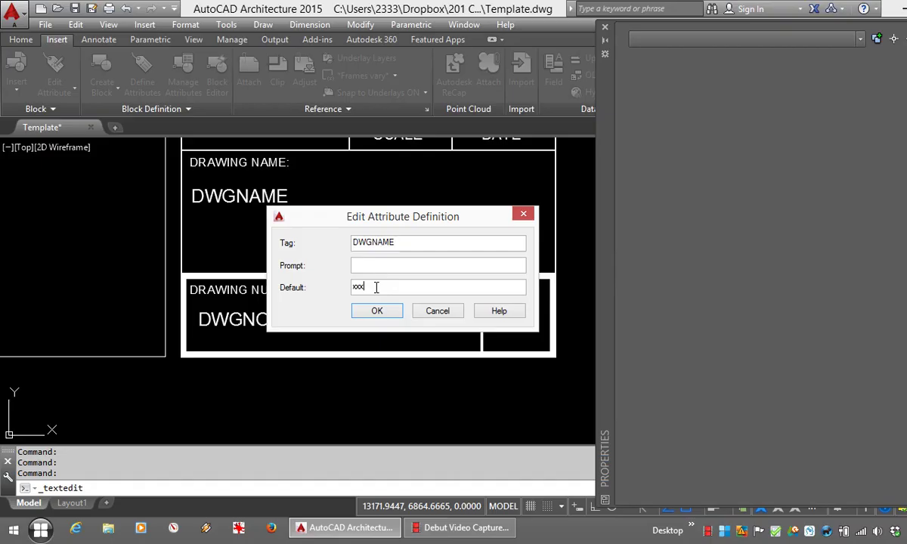
left_click(373, 312)
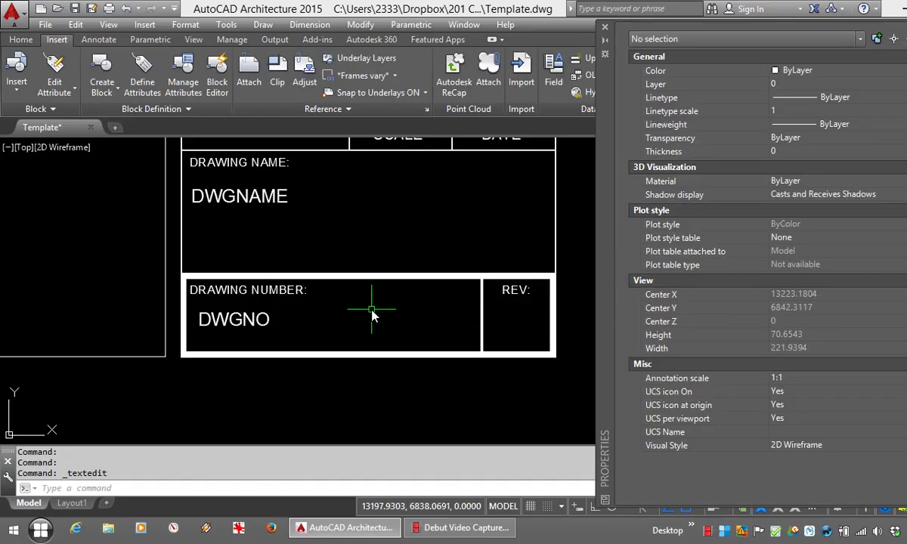
- Copy the DWGNO attribute straight across into the REV box with Ortho on
key("Return")
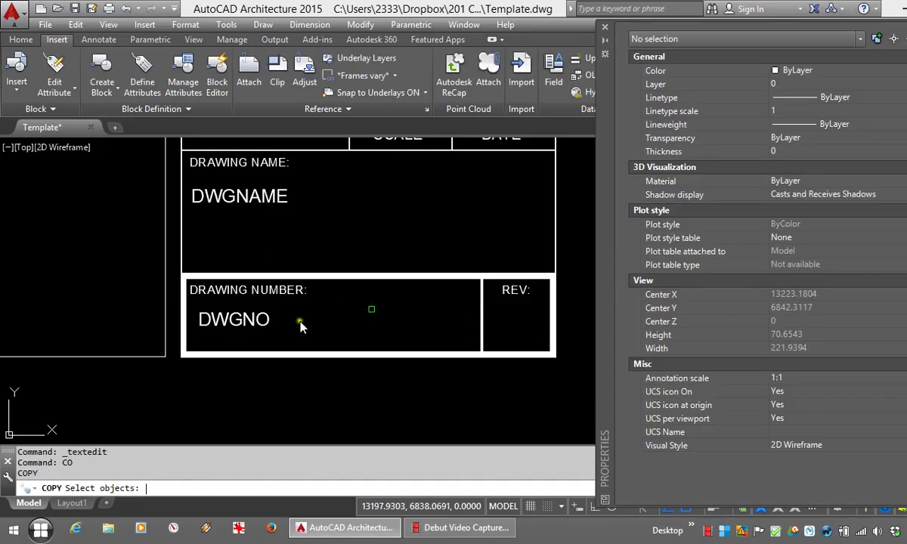
left_click(219, 328)
key("Return")
left_click(219, 329)
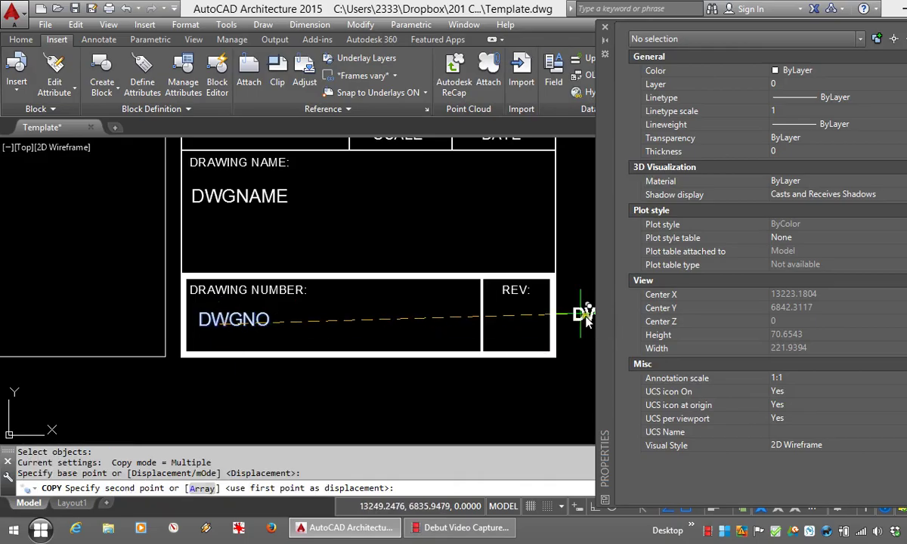
scroll(574, 313, "up", 3)
key("F8")
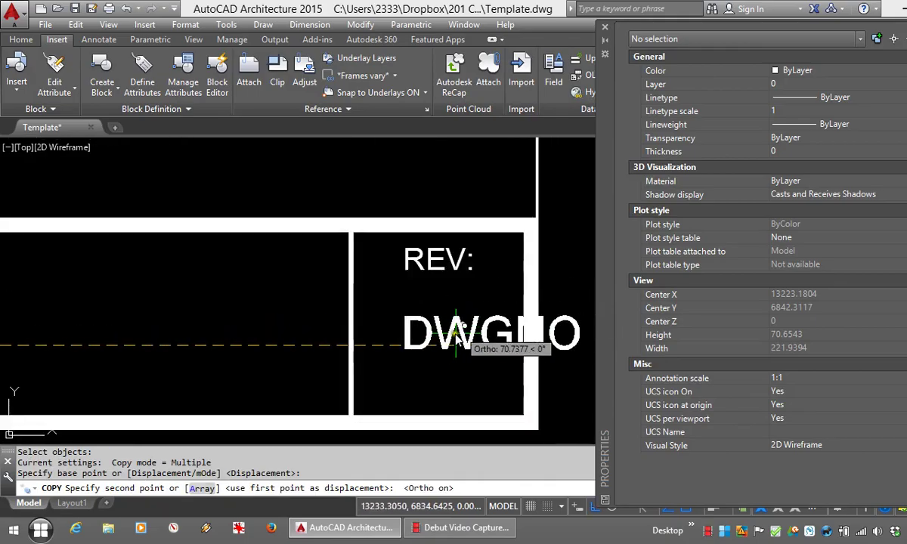
left_click(446, 341)
key("Escape")
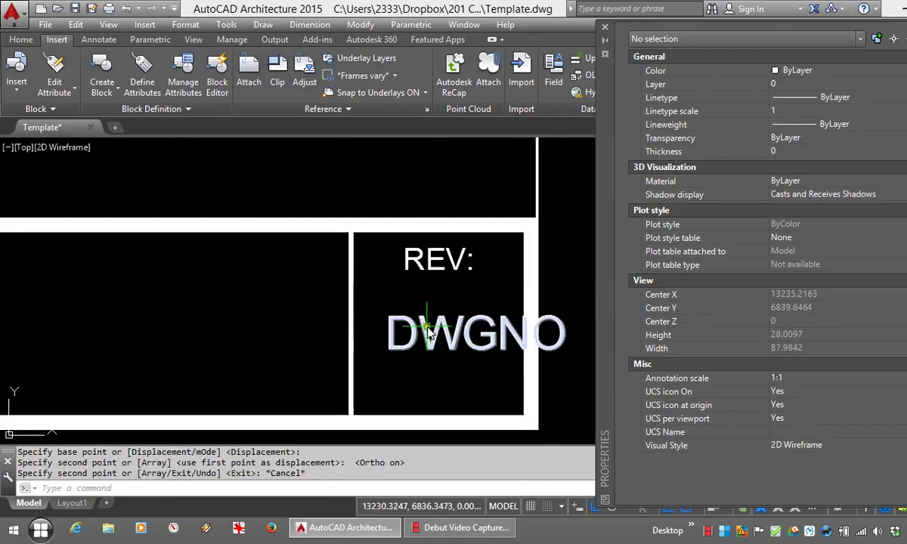
- Retag the REV copy as rev with a dash (-) as its default
left_click(458, 331)
double_click(457, 330)
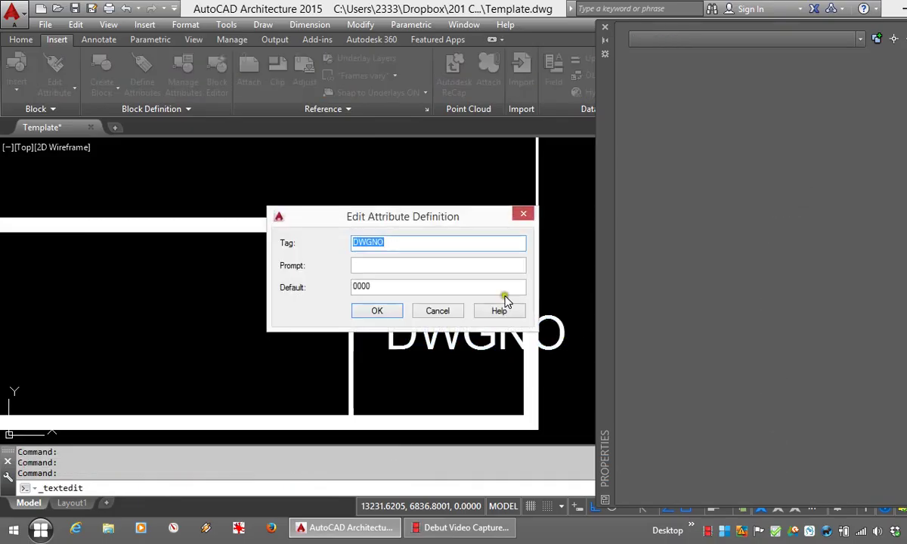
left_click(326, 245)
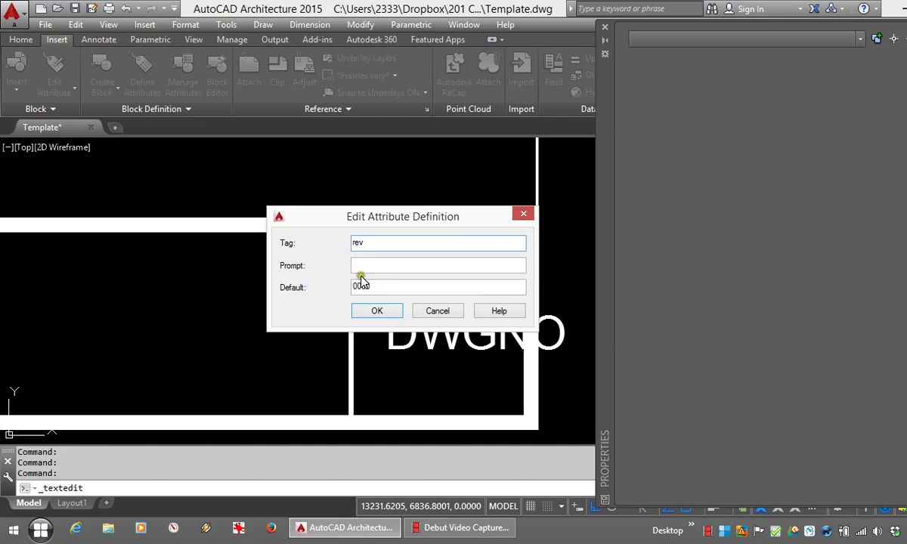
left_click_drag(360, 278, 316, 287)
type("-")
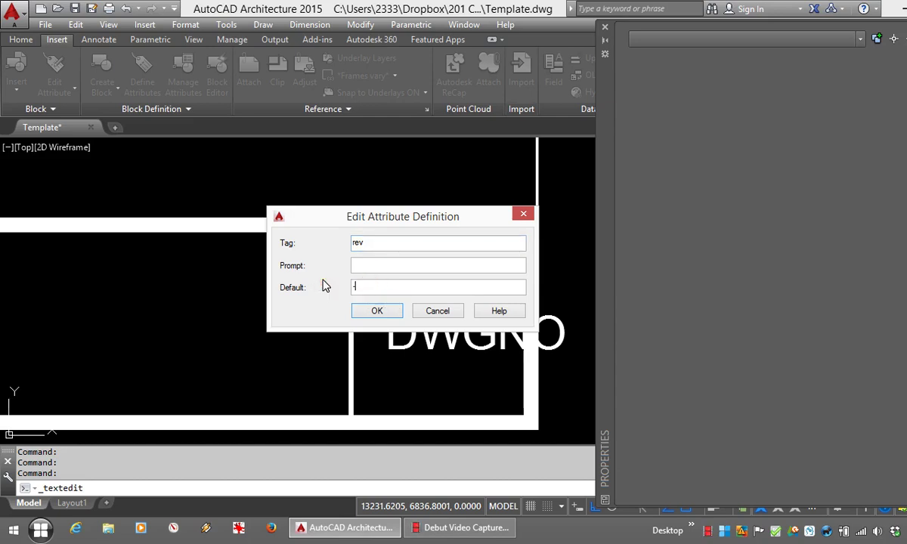
left_click(377, 309)
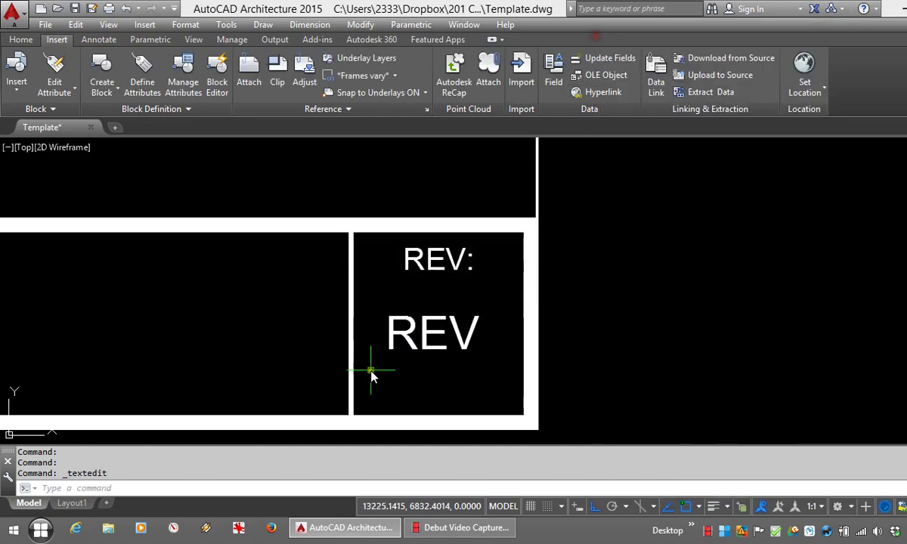
- Zoom out to show the full sheet frame and title block with Home tools showing
scroll(371, 377, "down", 5)
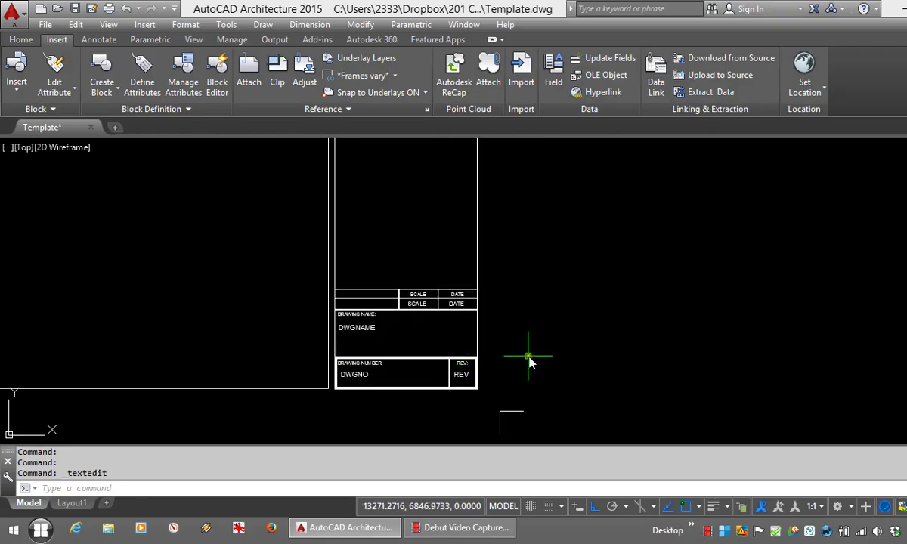
scroll(529, 361, "down", 5)
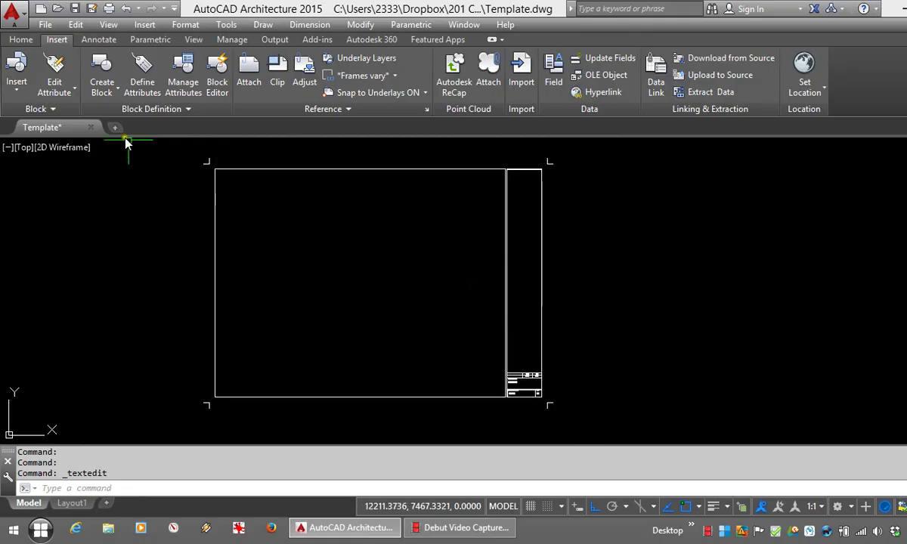
left_click(20, 40)
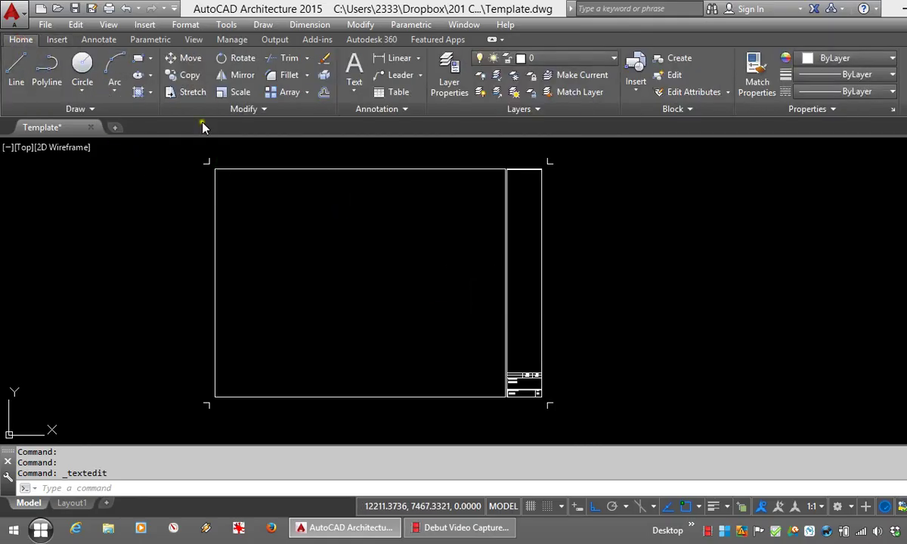
- Start a block named a1 and window-select all 28 title-block objects
left_click(679, 59)
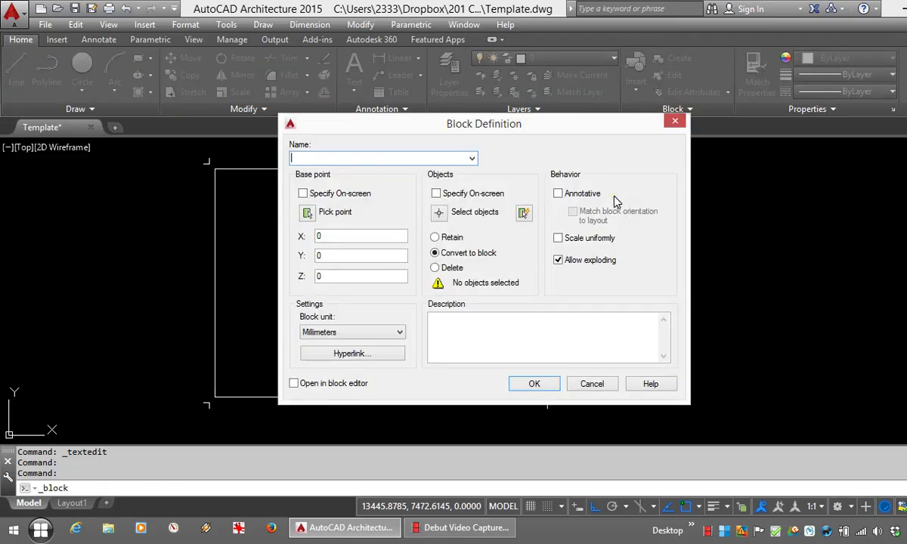
left_click(439, 213)
left_click(225, 168)
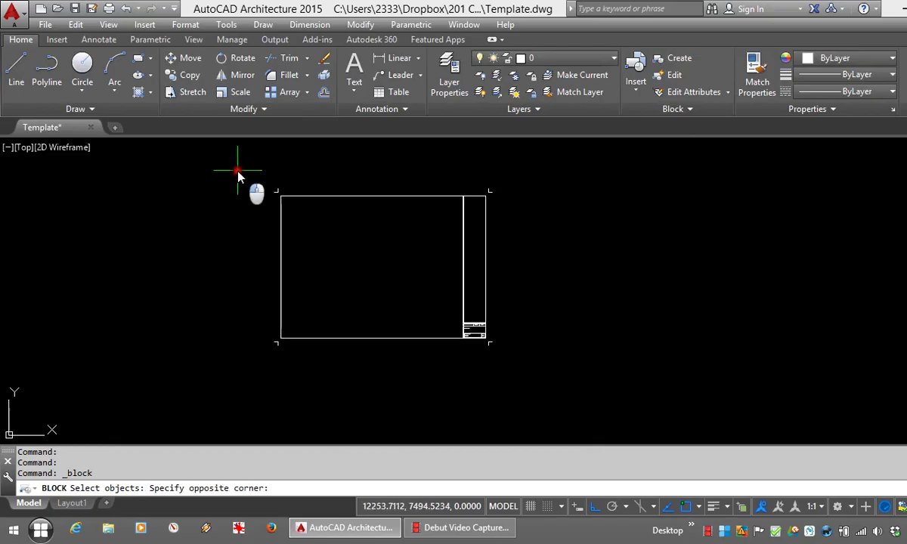
left_click(543, 378)
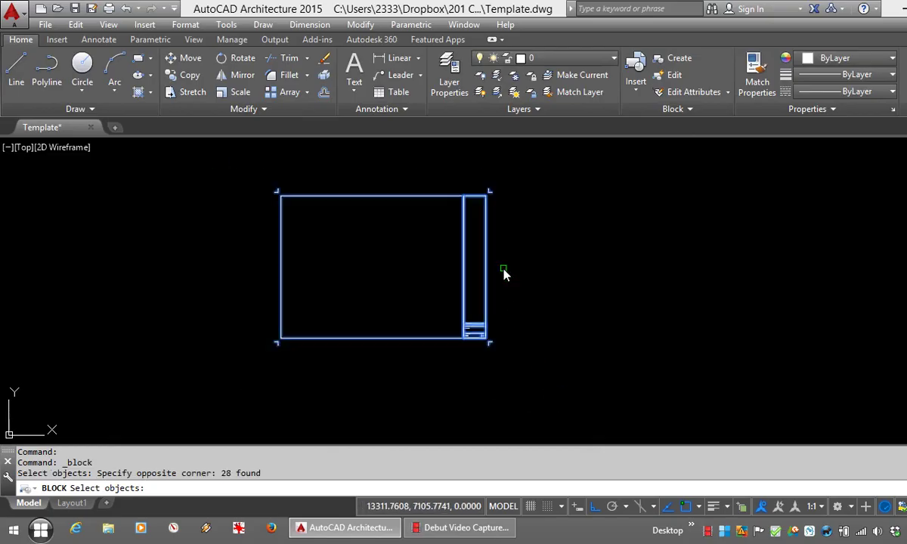
key("Return")
- Set the base point at the lower-left corner, create a1, and accept attribute defaults
left_click(380, 254)
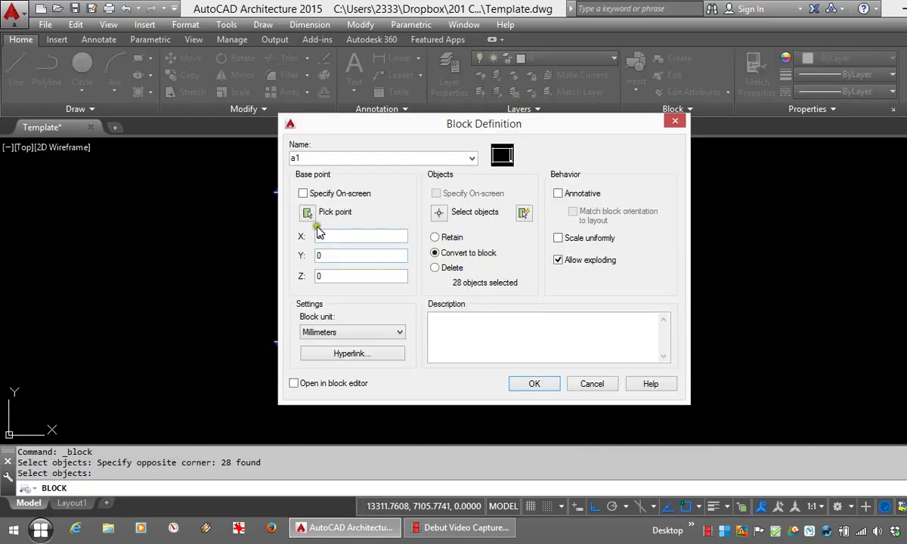
left_click(306, 213)
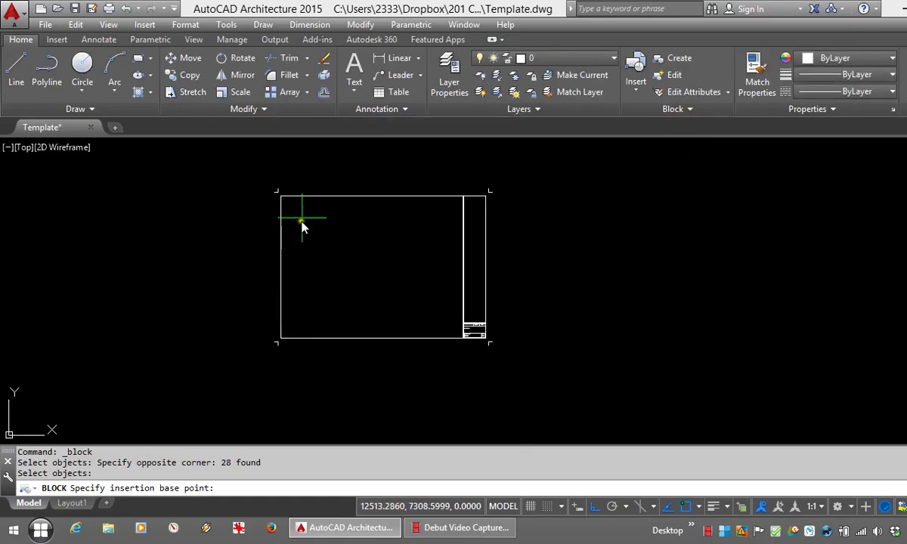
scroll(267, 360, "up", 3)
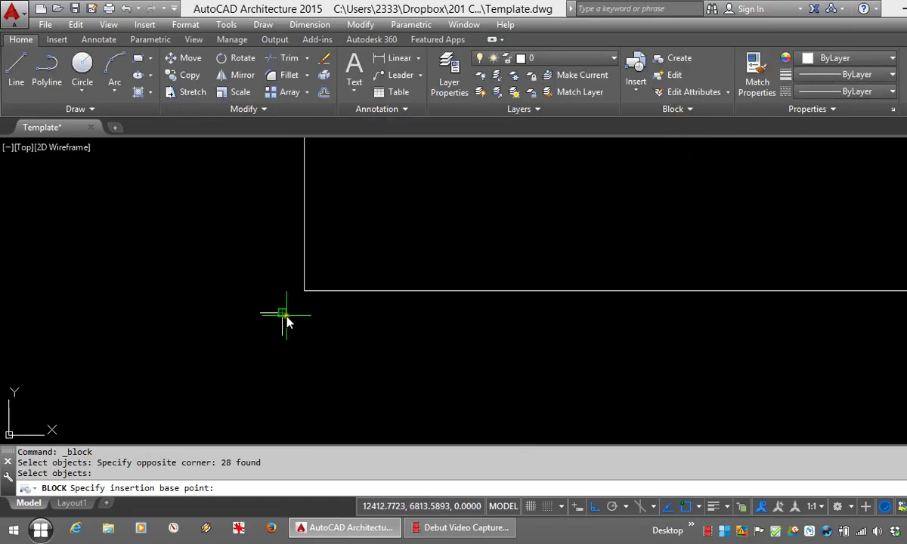
left_click(282, 313)
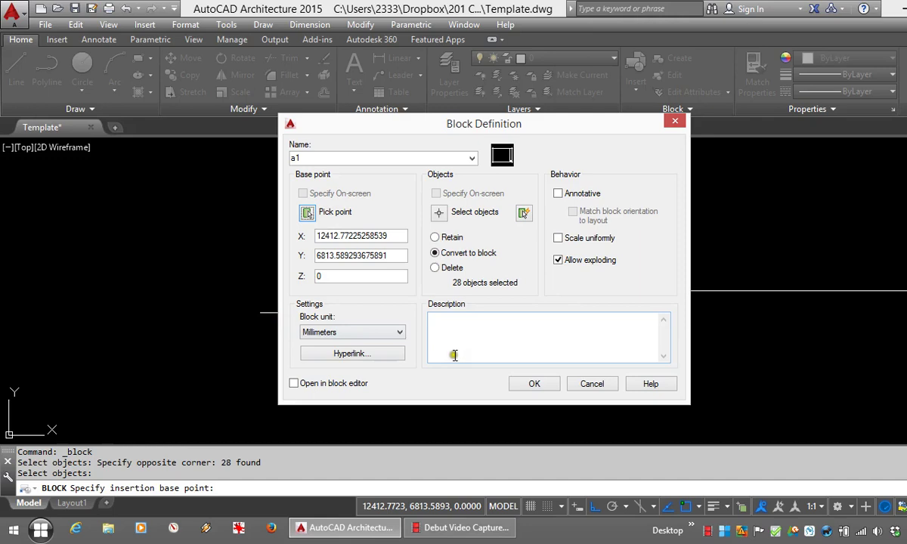
left_click(534, 384)
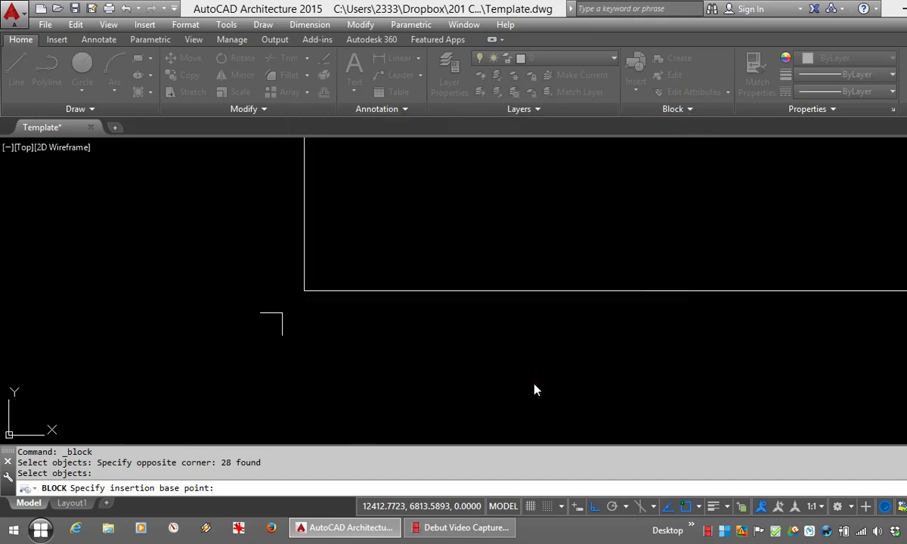
left_click(374, 367)
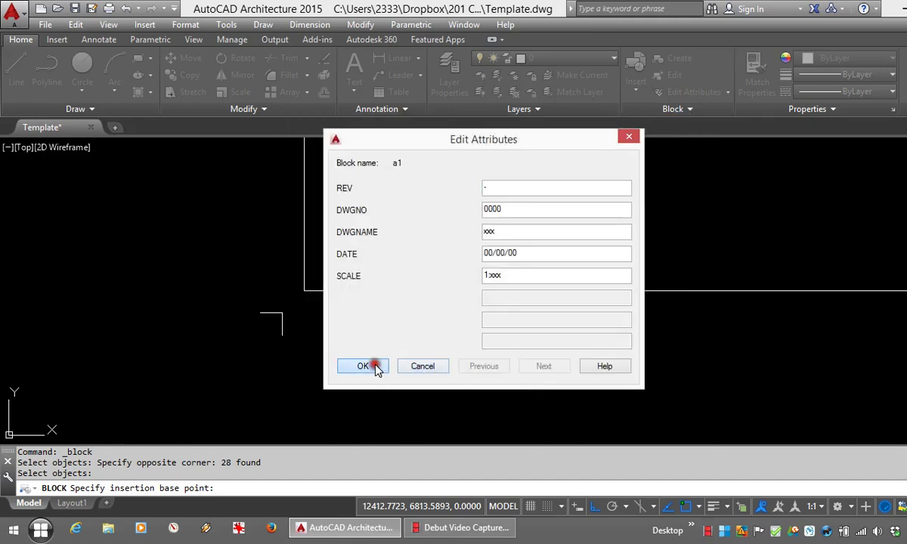
scroll(357, 339, "down", 4)
scroll(473, 333, "up", 2)
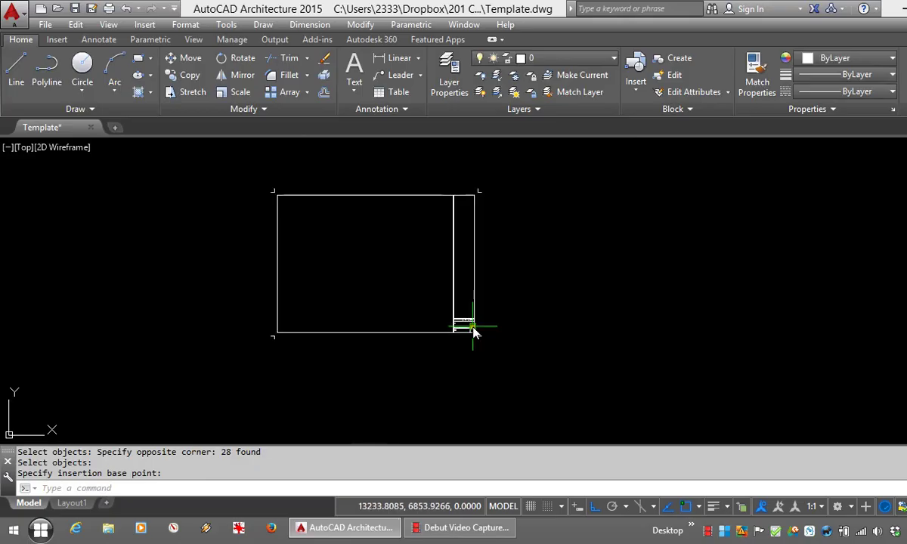
left_click(462, 296)
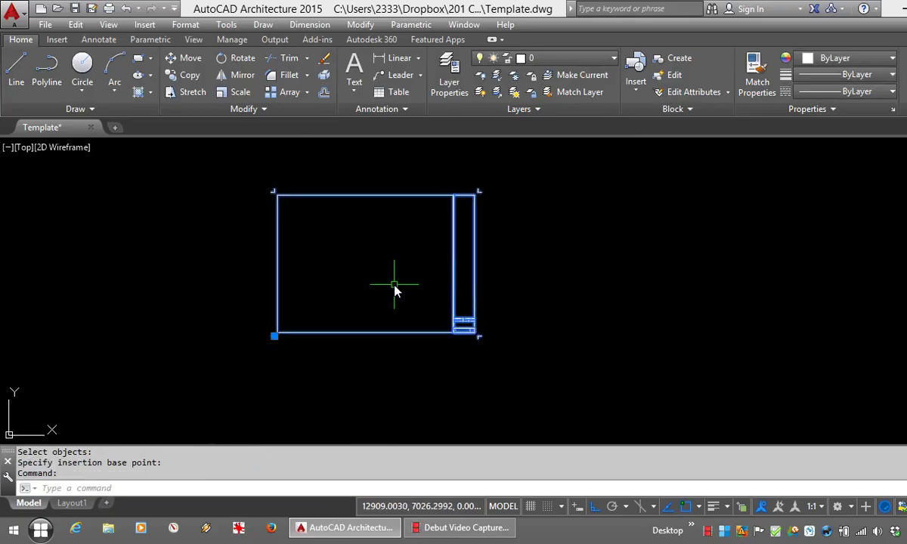
- Erase the a1 title block from model space, then delete Layout1's default viewport
key("Delete")
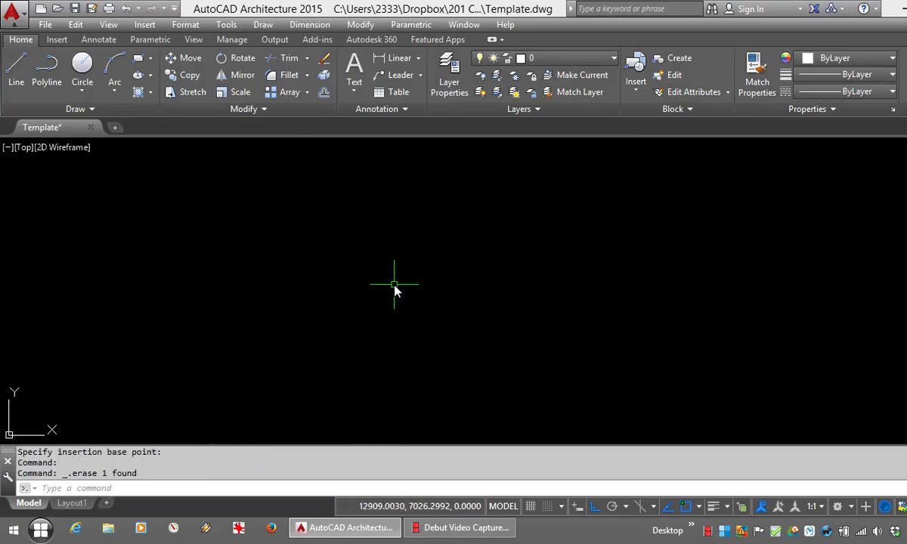
left_click(76, 504)
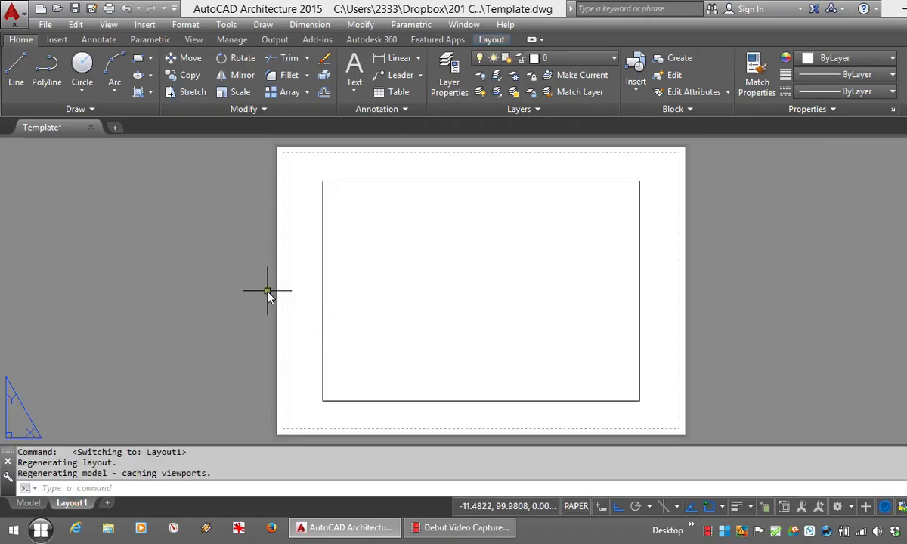
scroll(266, 291, "down", 2)
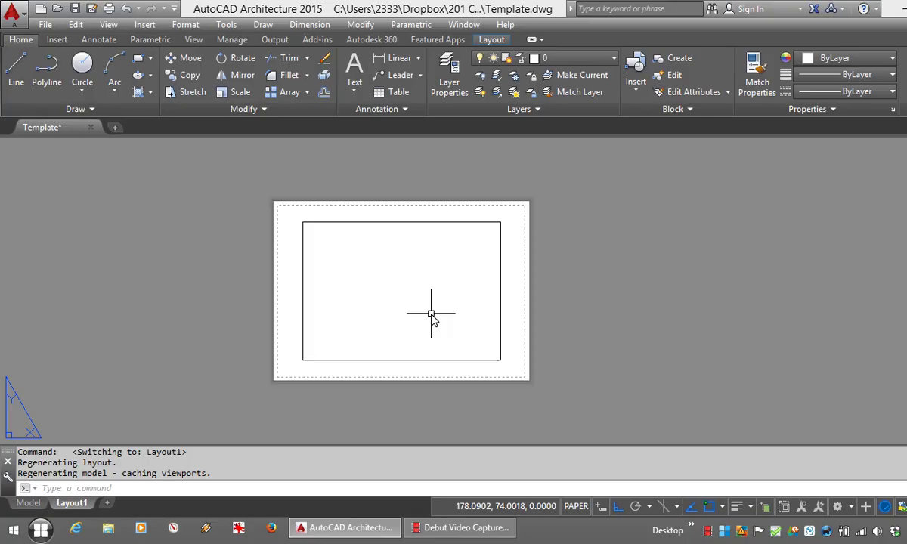
left_click(438, 223)
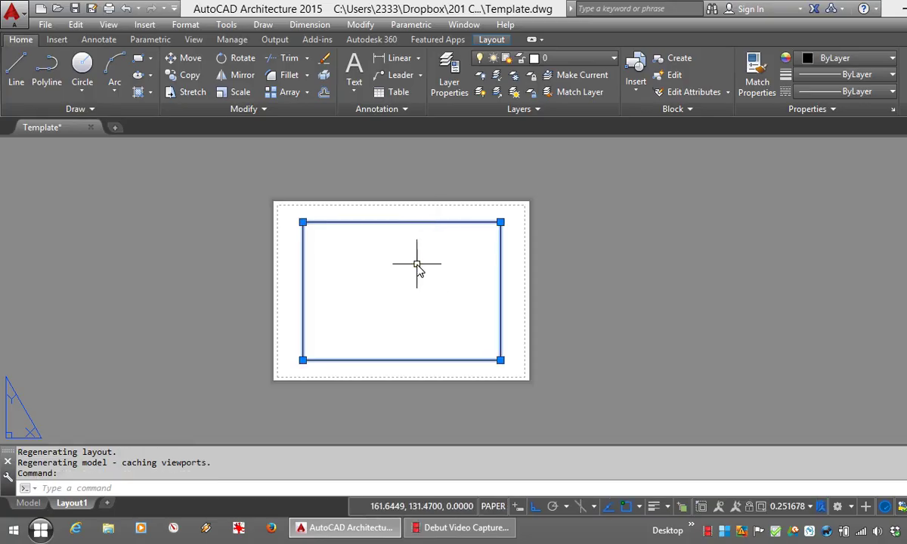
key("Delete")
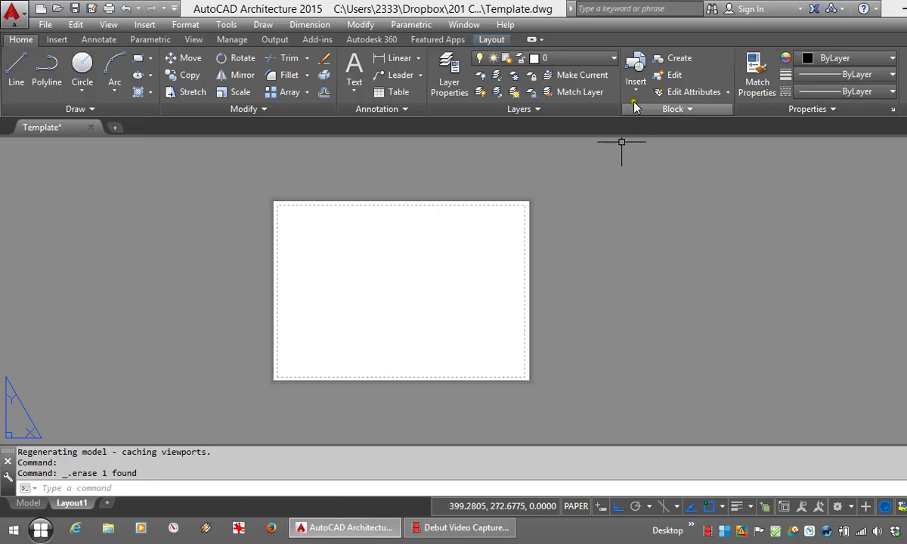
- Insert the a1 title block on Layout1 at 0,0,0, accepting its default attribute values
left_click(636, 69)
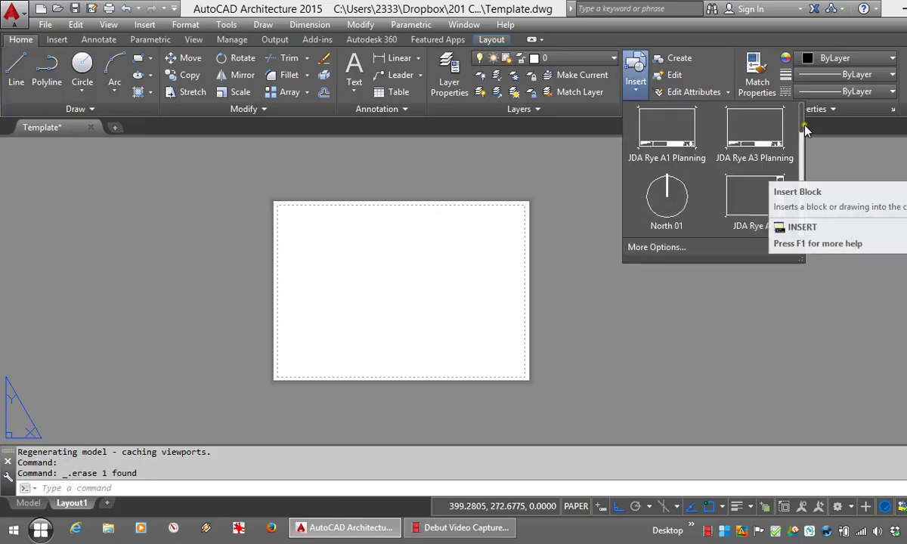
left_click_drag(801, 123, 801, 233)
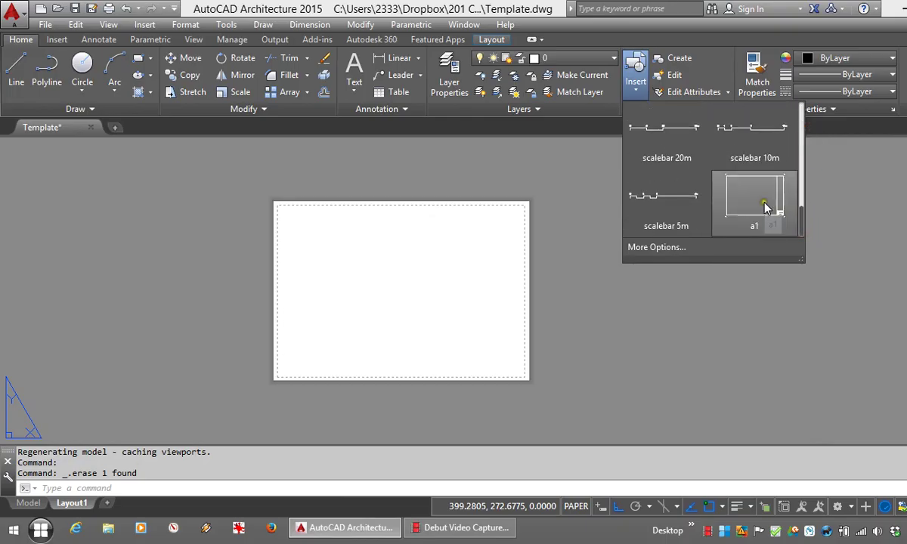
left_click(777, 216)
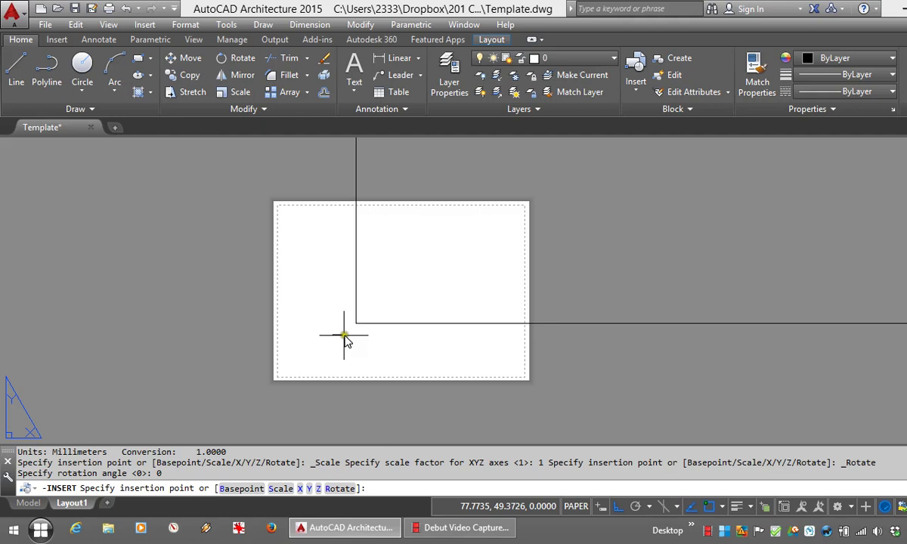
scroll(343, 340, "down", 2)
scroll(343, 342, "up", 2)
scroll(345, 344, "down", 2)
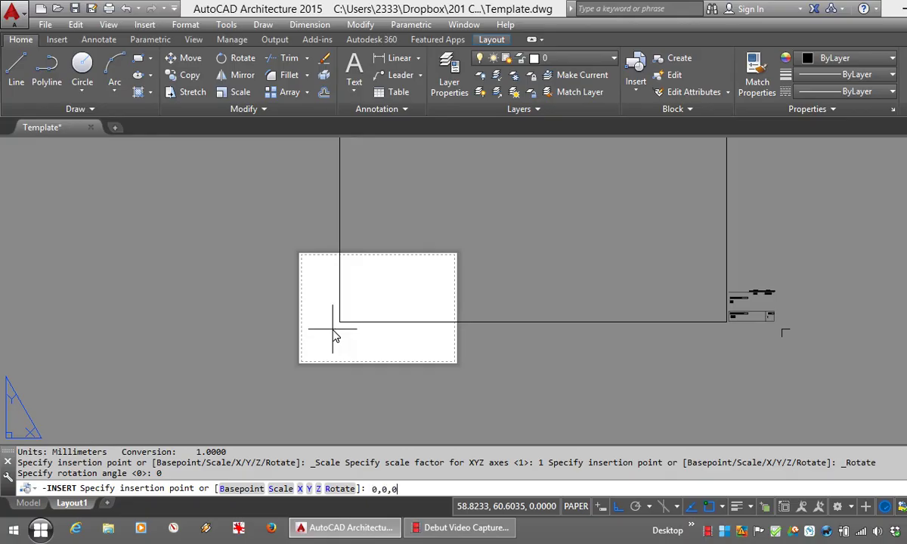
key("Return")
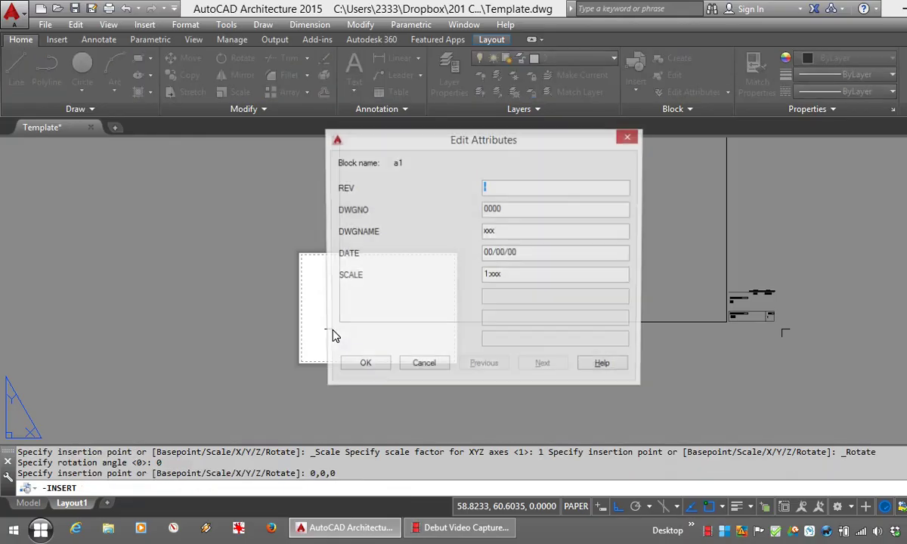
left_click(362, 366)
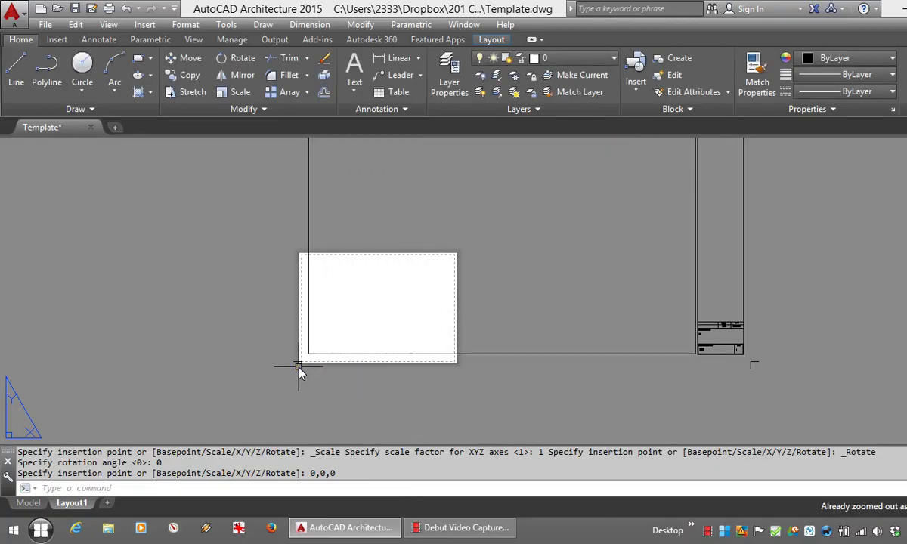
- Regenerate the layout display with RE
type("re")
key("Return")
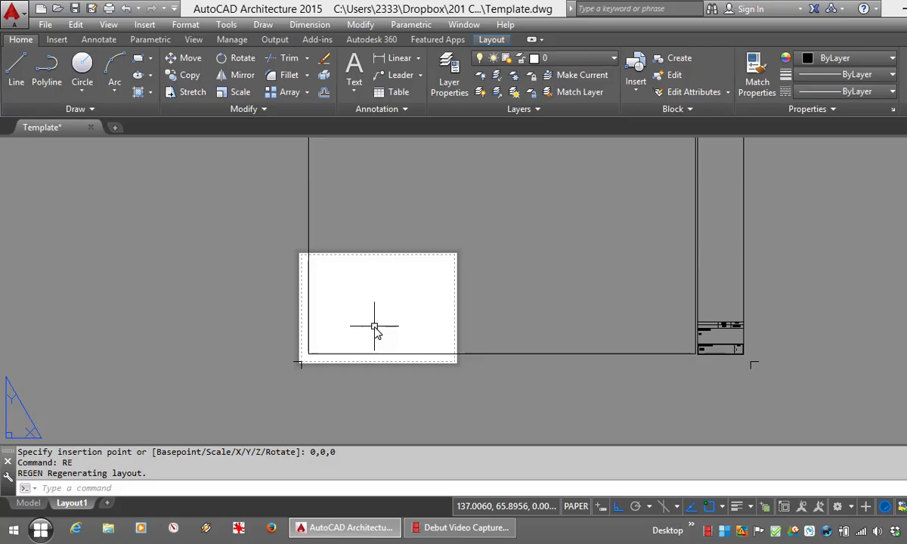
scroll(372, 323, "down", 4)
scroll(421, 280, "up", 2)
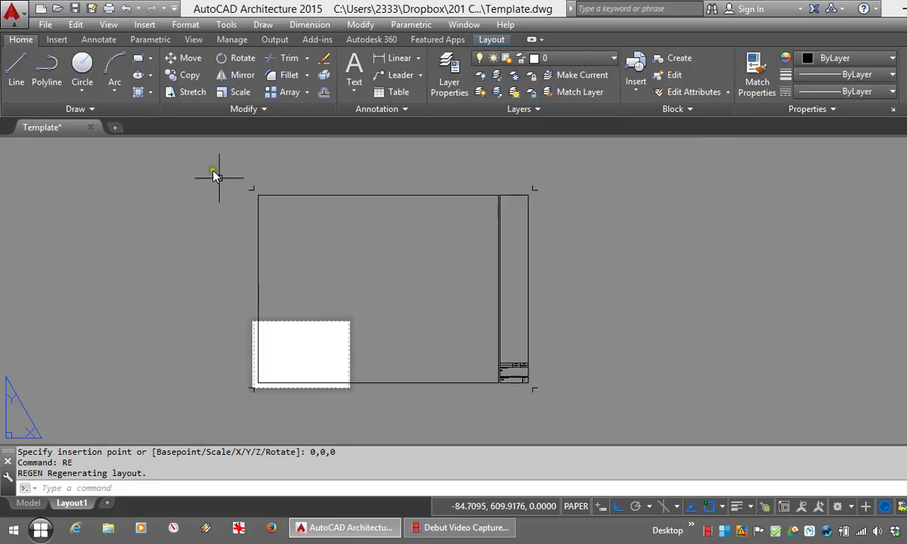
- Set Layout1's plot to DWG To PDF.pc3, ISO full bleed A1 paper and monochrome.ctb
left_click(45, 24)
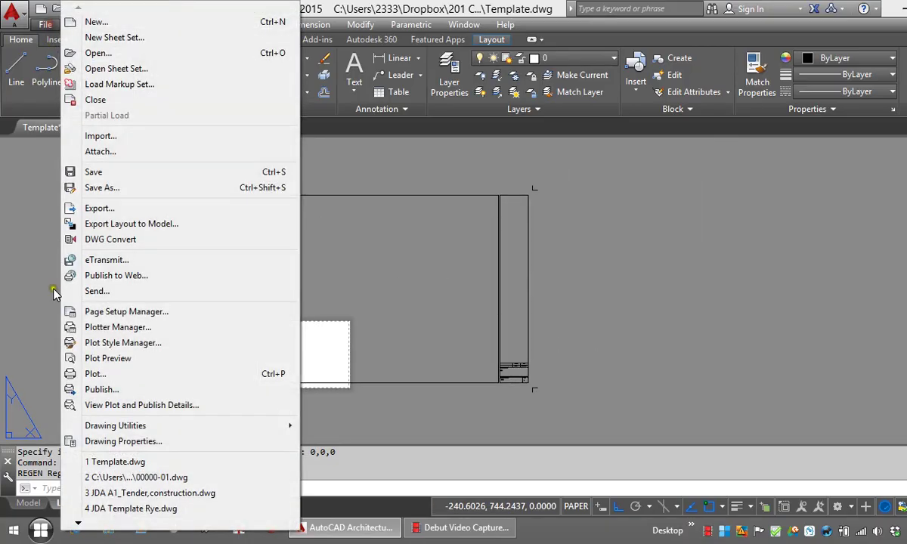
left_click(98, 374)
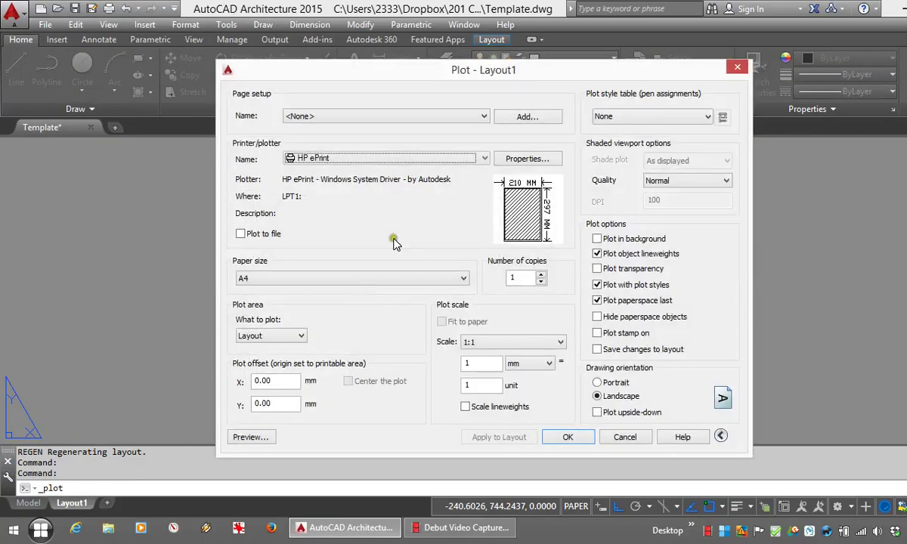
left_click(484, 158)
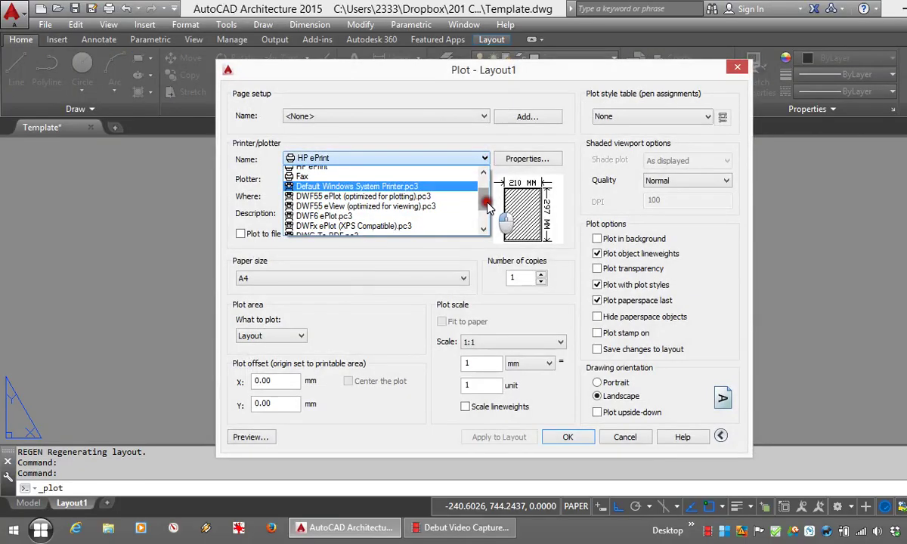
left_click_drag(488, 205, 484, 225)
left_click(393, 206)
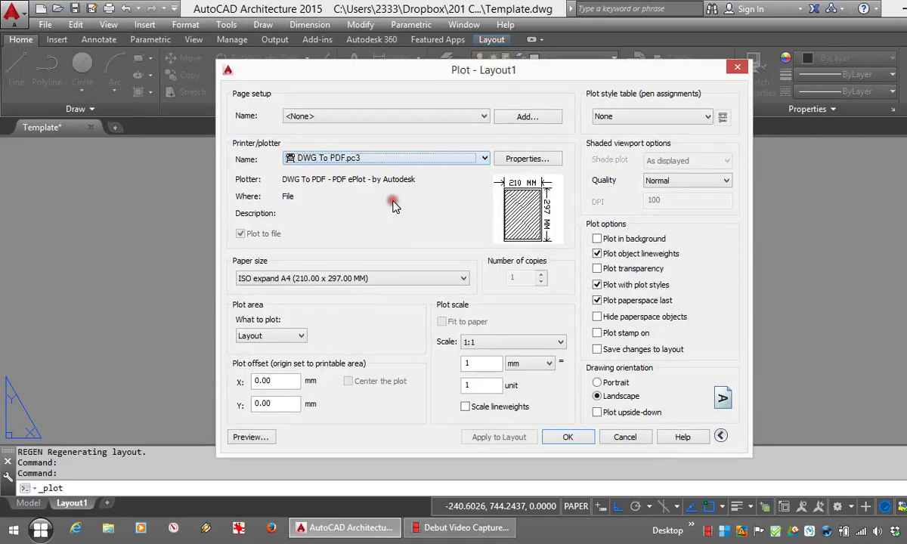
left_click(462, 278)
left_click_drag(464, 242, 450, 76)
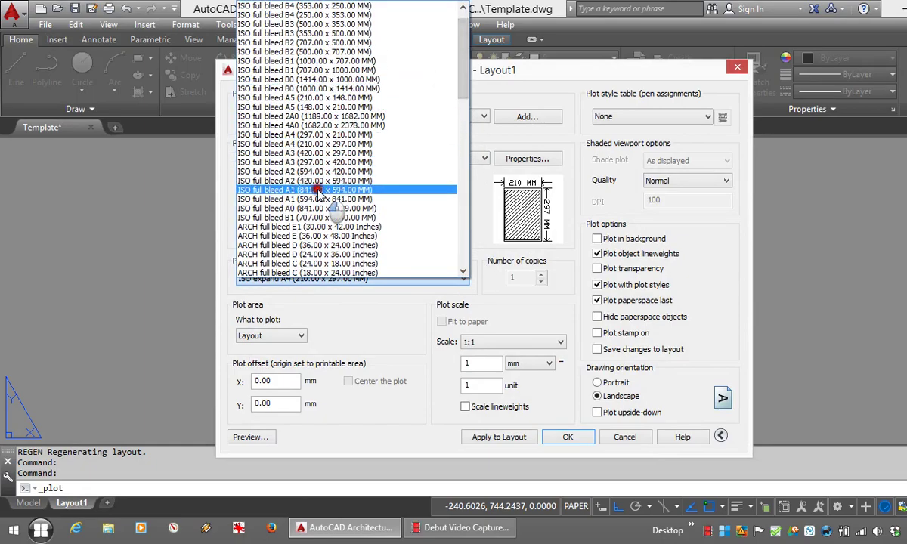
left_click(315, 189)
left_click(700, 117)
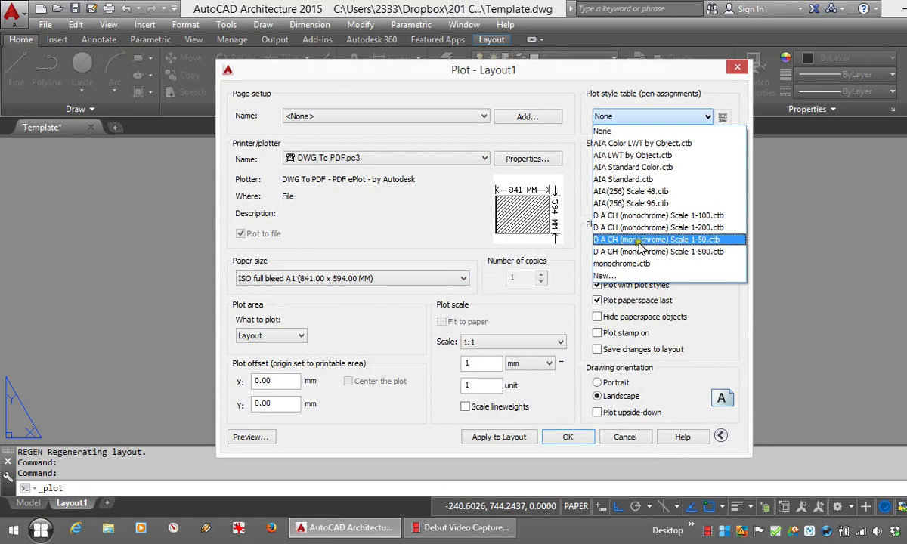
left_click(597, 255)
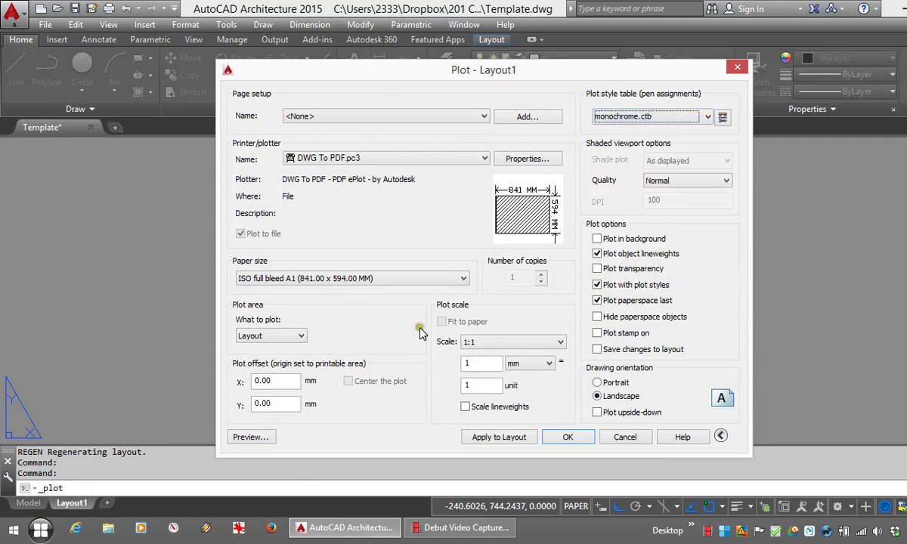
- Plot a window around the whole sheet, centred on the paper, and apply it to the layout
left_click(291, 336)
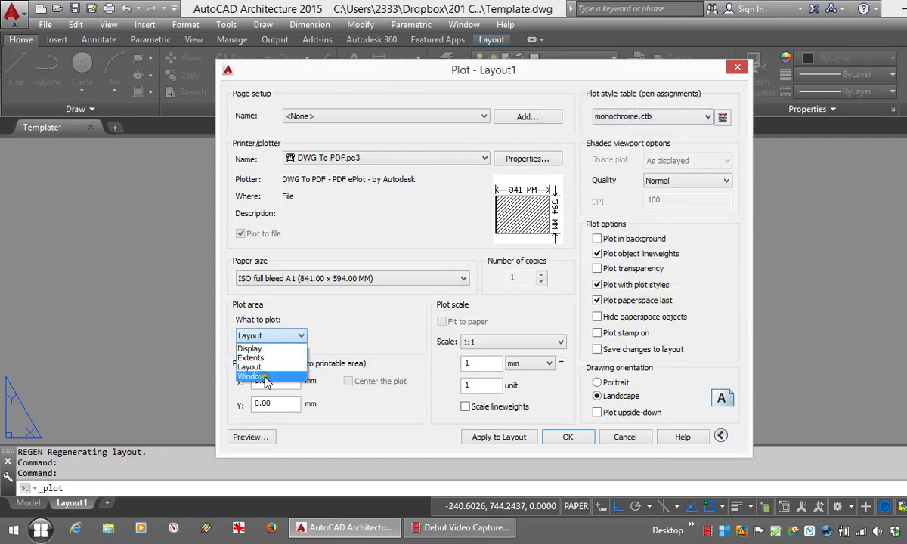
left_click(257, 377)
scroll(257, 189, "up", 4)
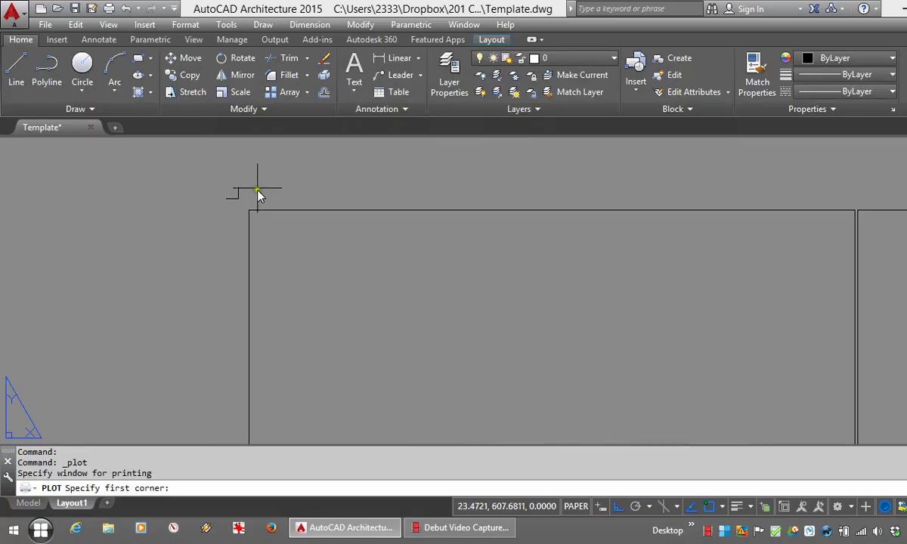
left_click(242, 198)
scroll(361, 198, "down", 4)
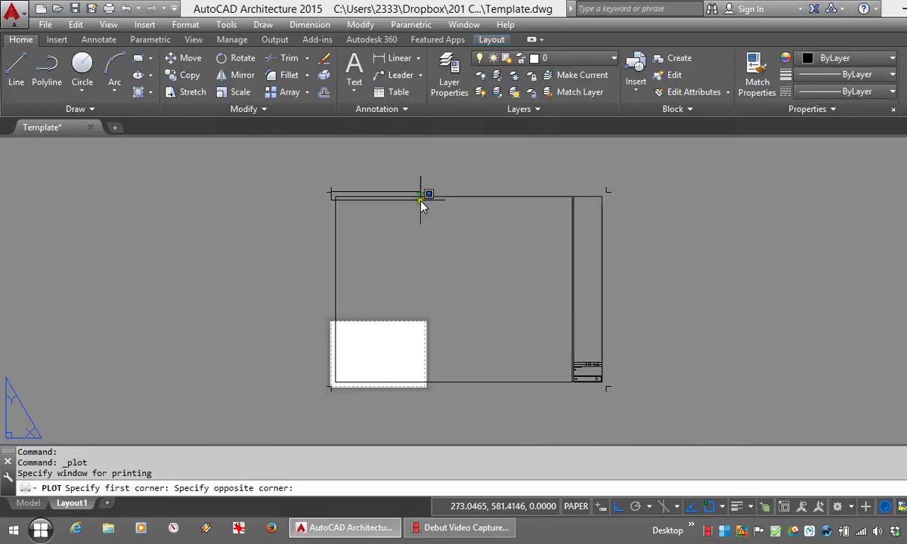
scroll(596, 377, "up", 6)
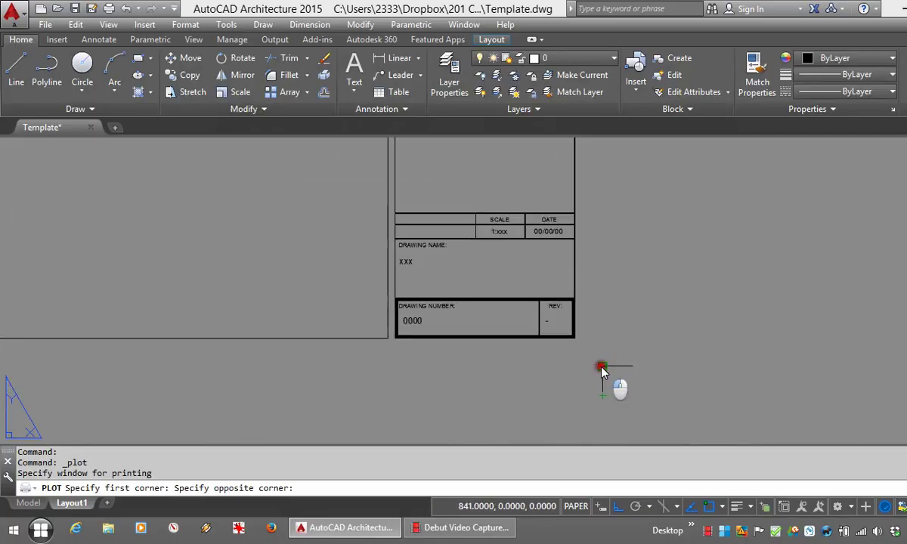
left_click(601, 369)
left_click(349, 381)
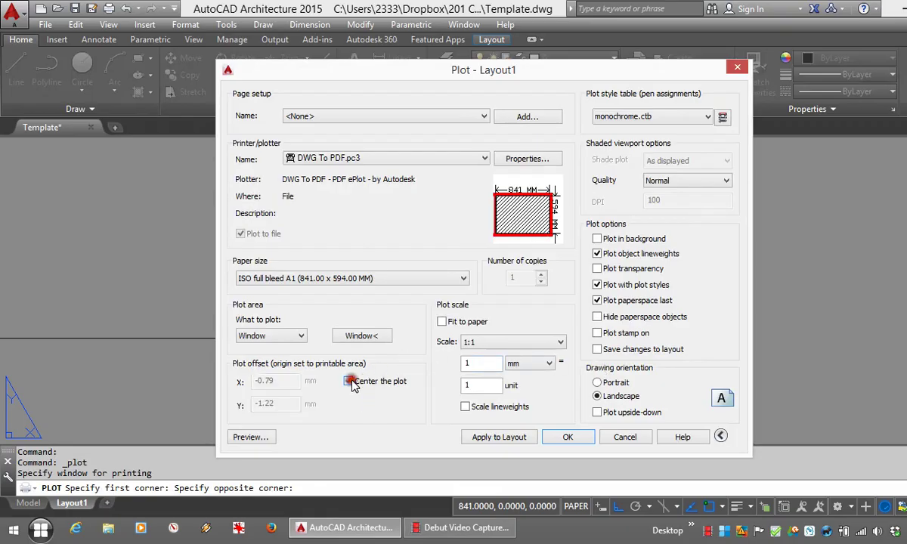
left_click(493, 436)
- Close the Plot dialog and change the title block's SCALE attribute from 1:xxx to 1:100
left_click(625, 439)
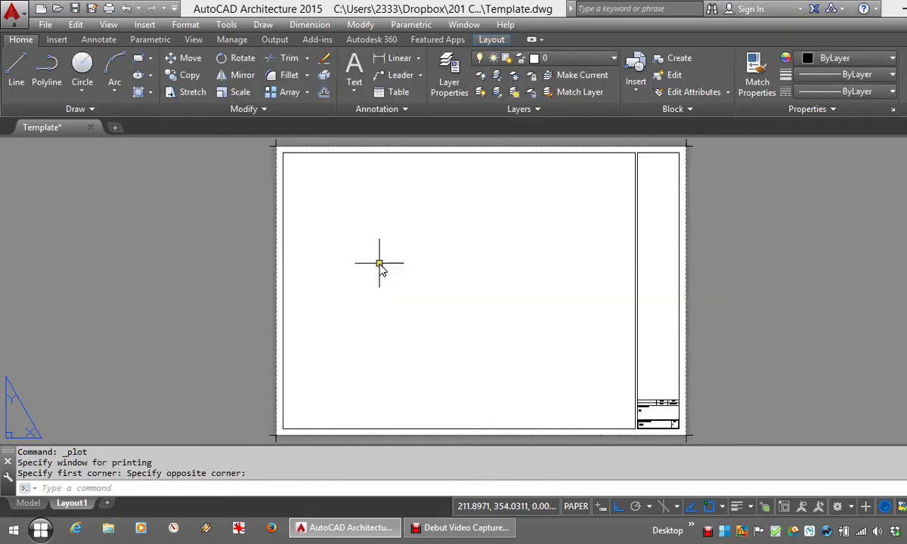
scroll(379, 263, "down", 1)
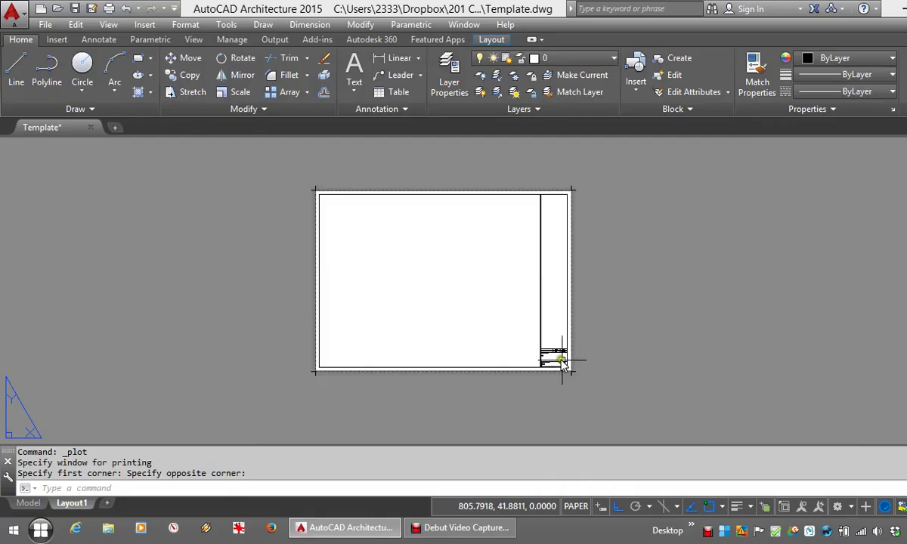
scroll(573, 369, "up", 4)
scroll(513, 376, "up", 1)
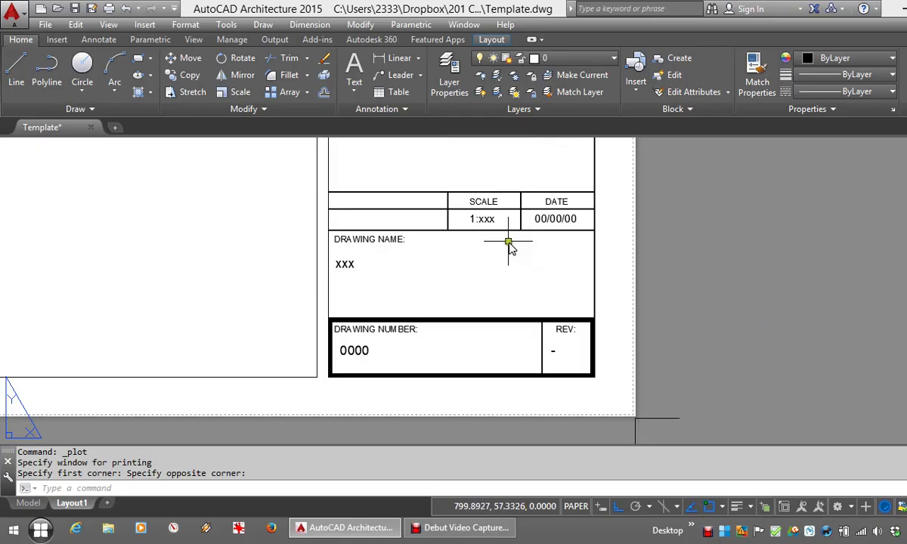
double_click(484, 219)
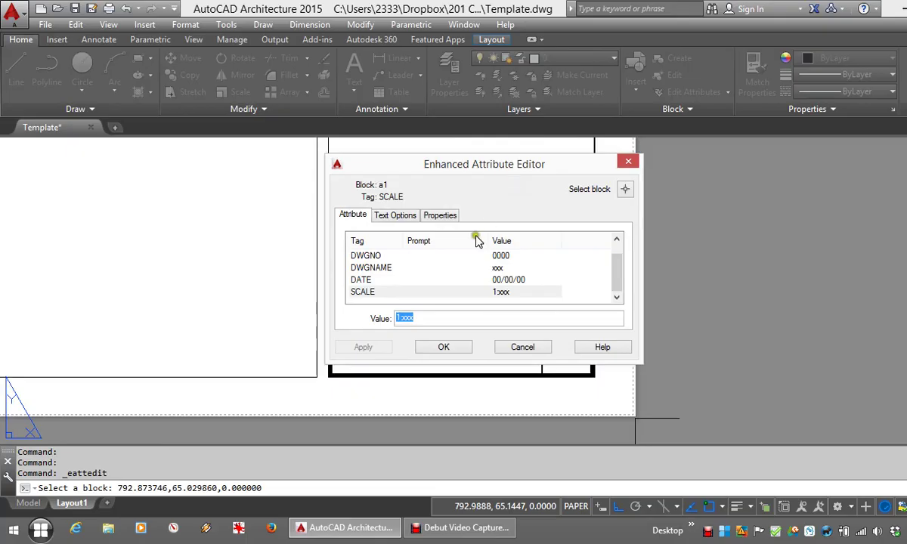
left_click(442, 316)
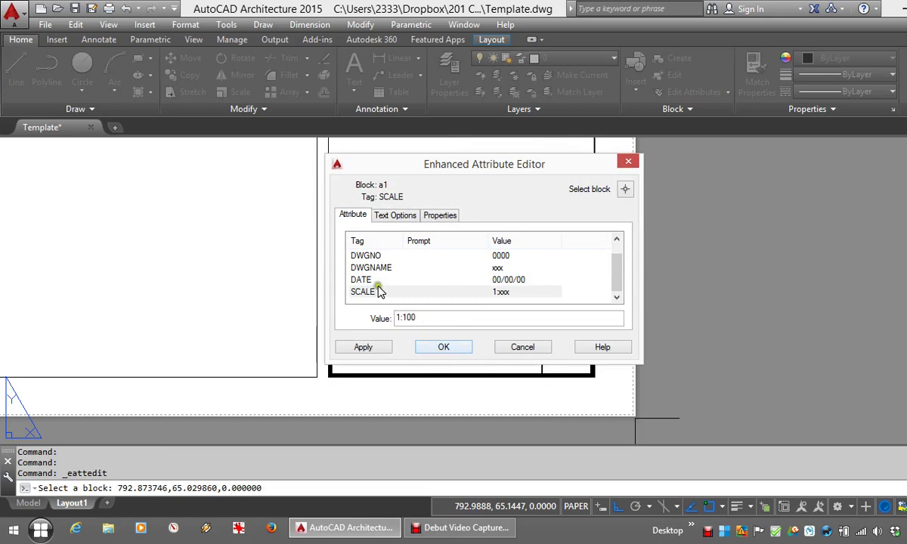
left_click(368, 269)
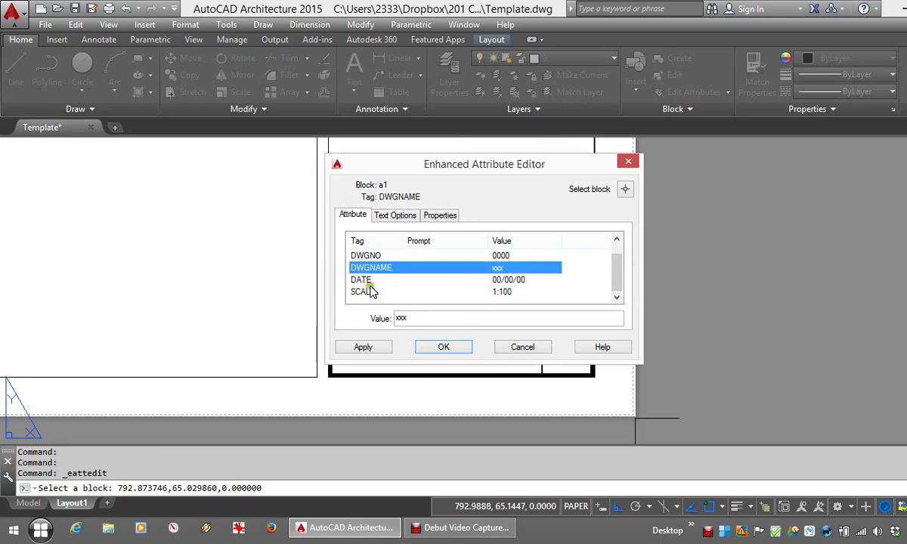
left_click(443, 348)
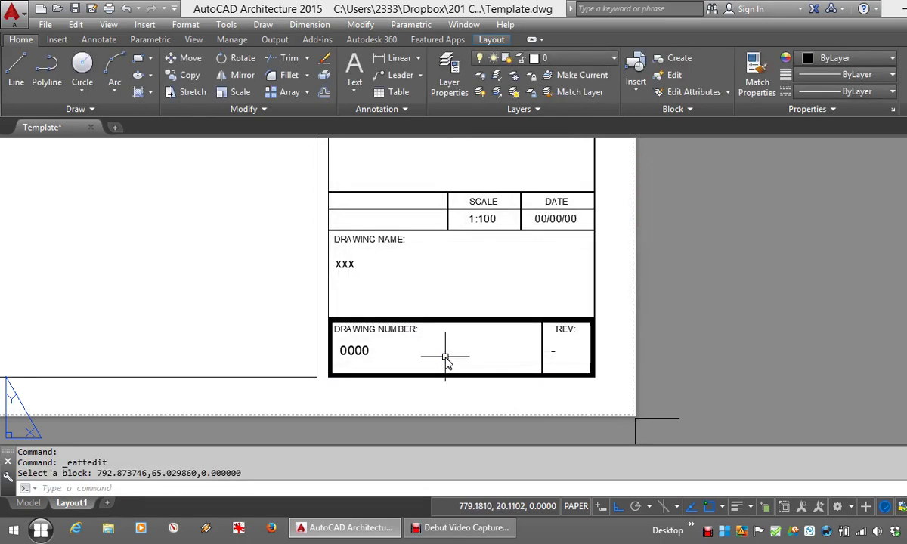
scroll(461, 362, "down", 4)
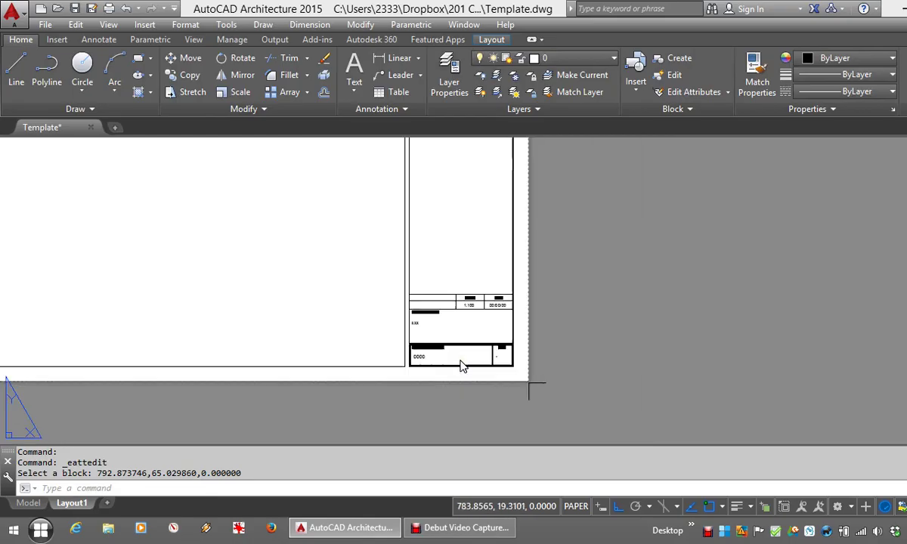
scroll(461, 363, "up", 2)
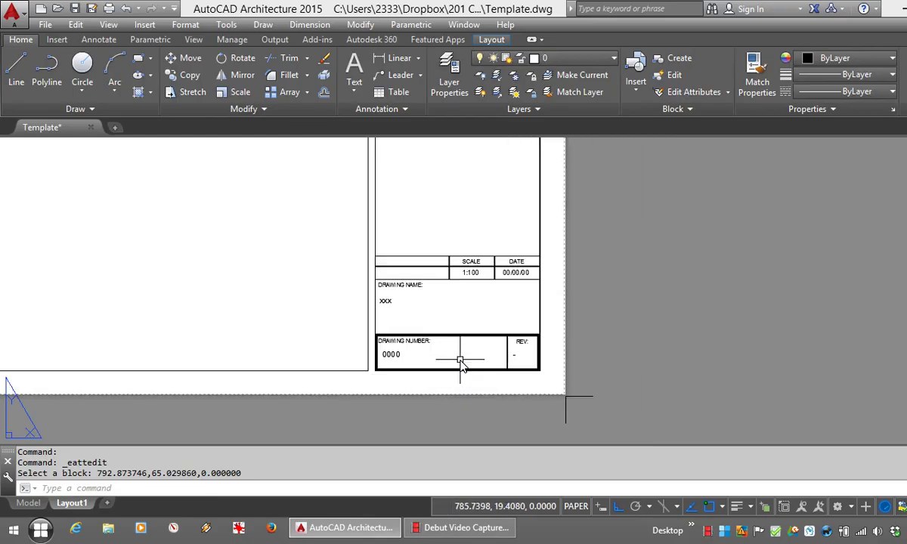
- Open the a1 title block in the Block Editor
key("Escape")
right_click(467, 286)
left_click(492, 148)
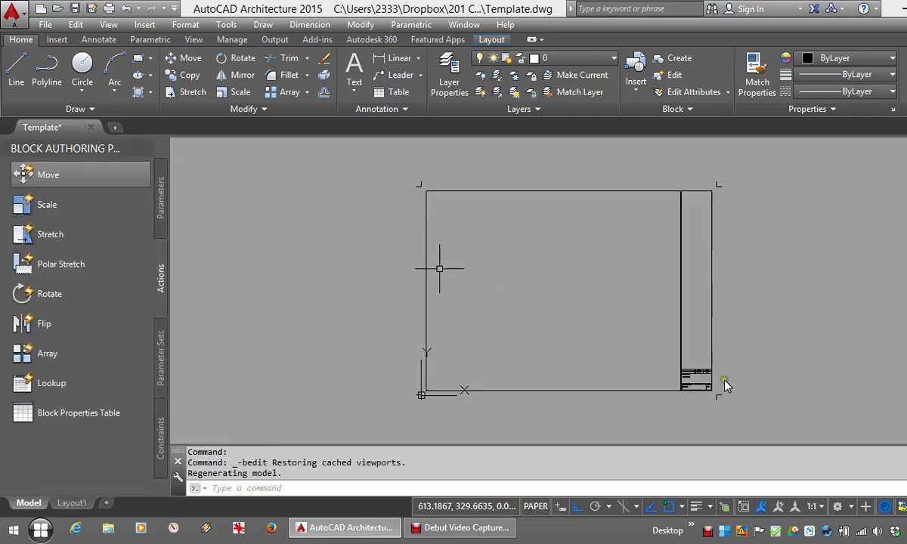
scroll(748, 408, "up", 8)
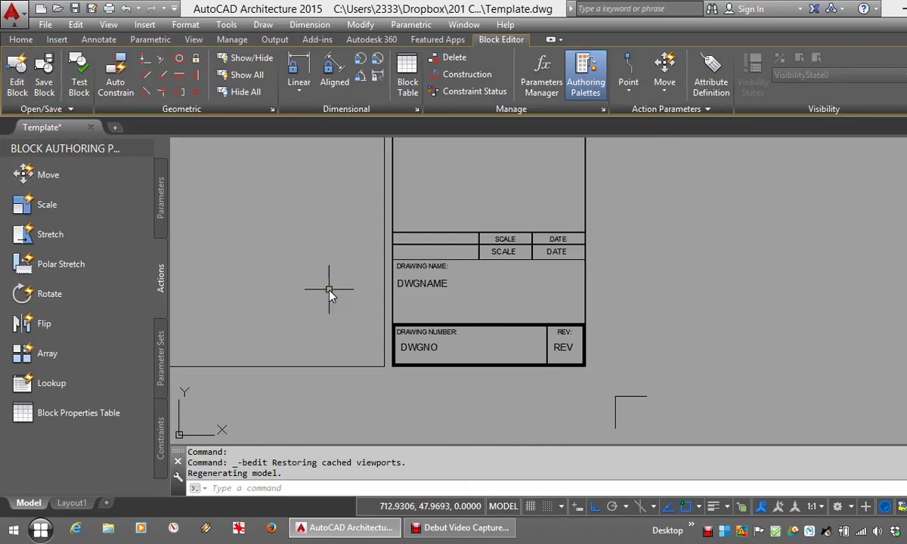
- Stretch the upper title block rows upward to enlarge DRAWING NAME, and save block a1
type("s")
key("Return")
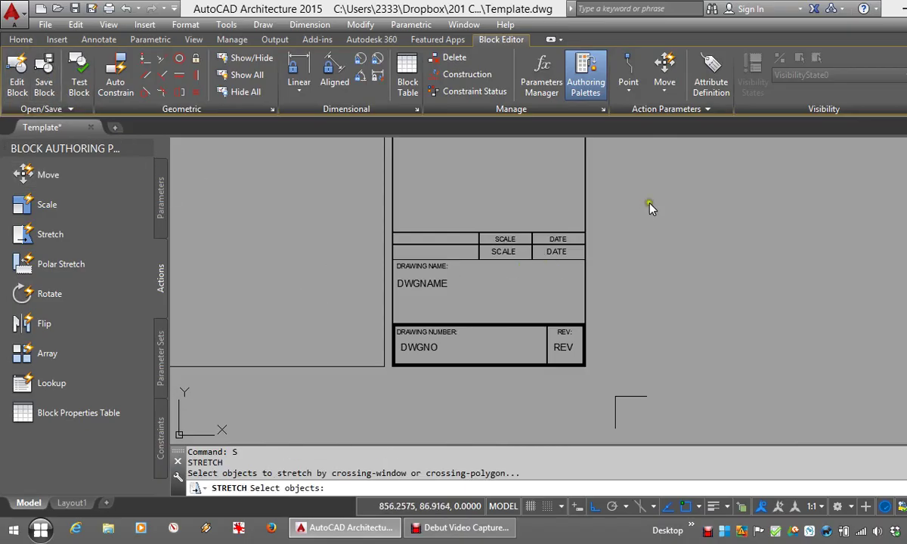
left_click(648, 204)
left_click(332, 305)
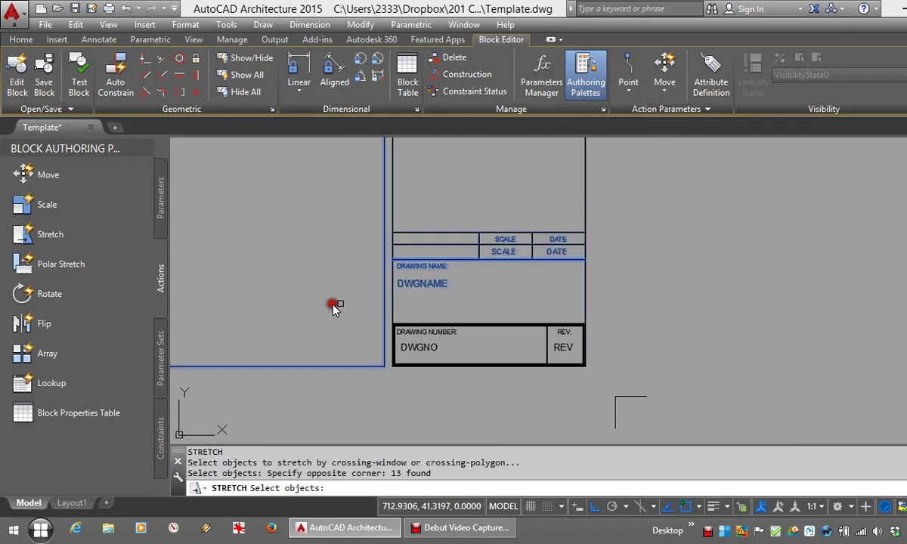
right_click(627, 316)
left_click(627, 314)
left_click(622, 257)
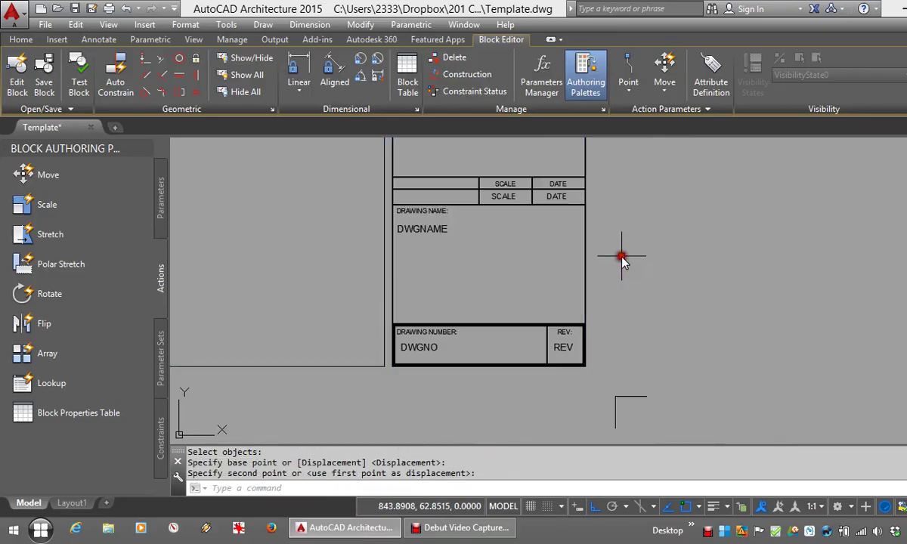
left_click(903, 76)
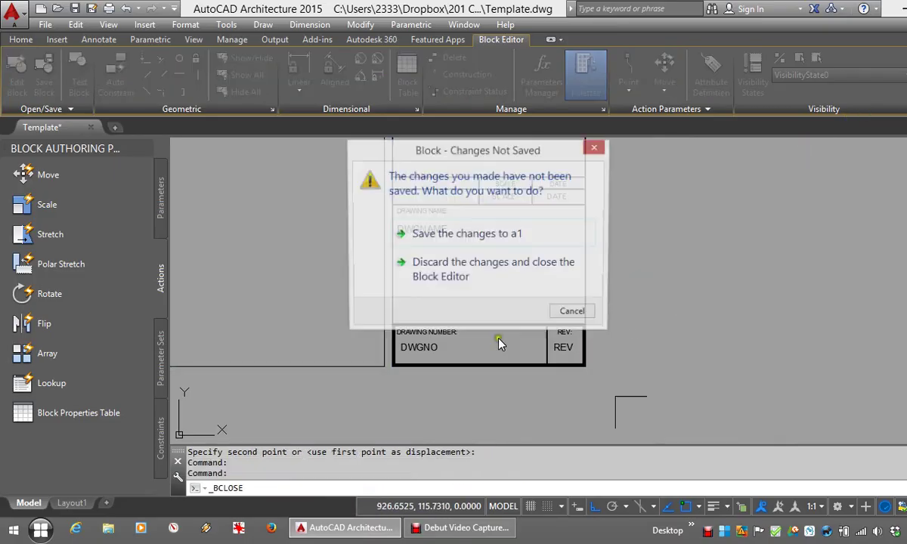
left_click(429, 233)
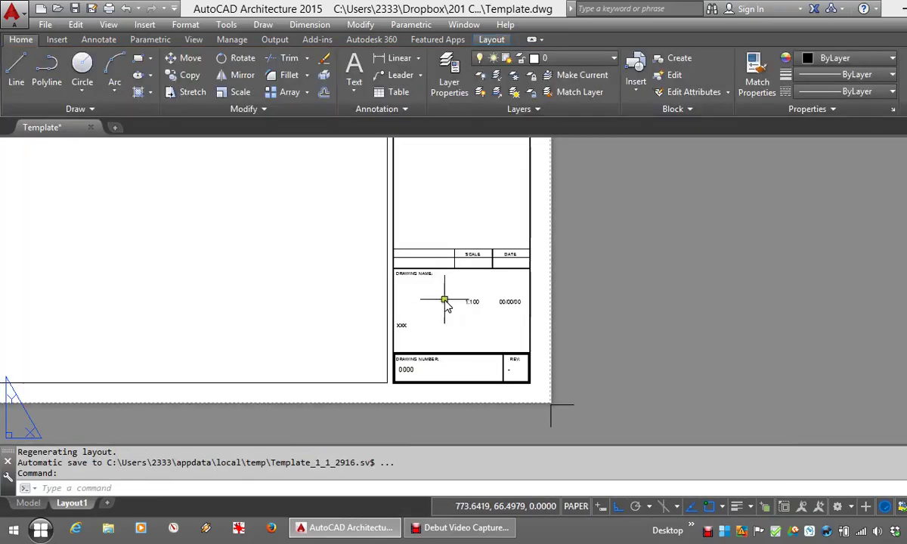
- Run ATTSYNC on the picked a1 block so 1:100, 00/00/00 and xxx return to their cells
scroll(446, 302, "up", 2)
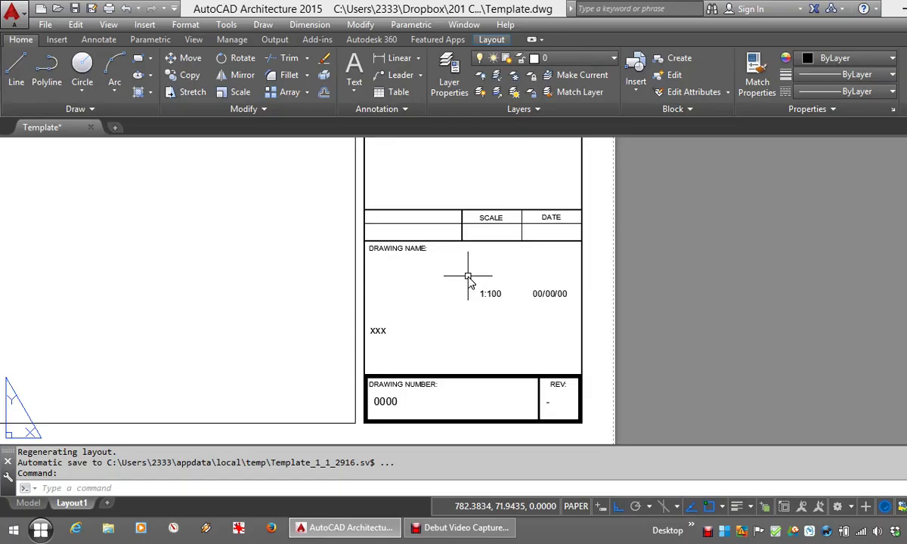
type("atts")
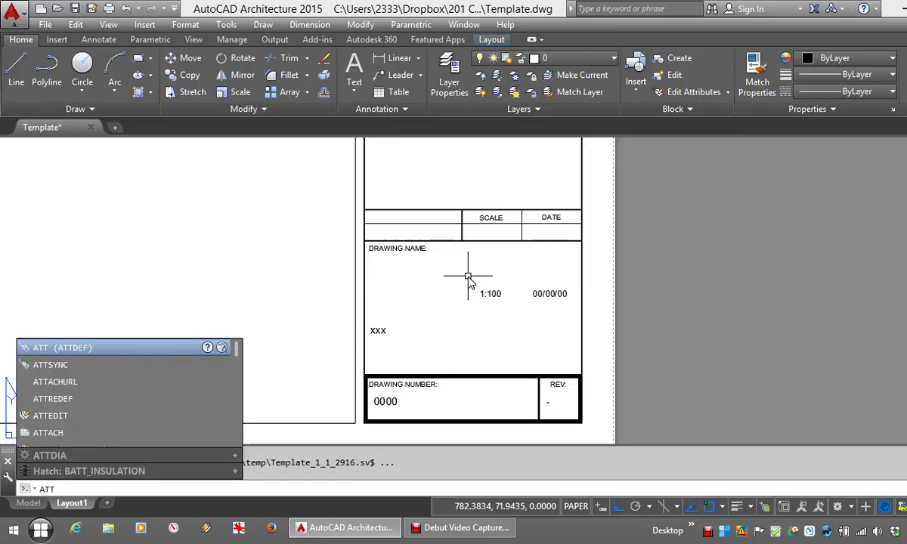
type("ynv")
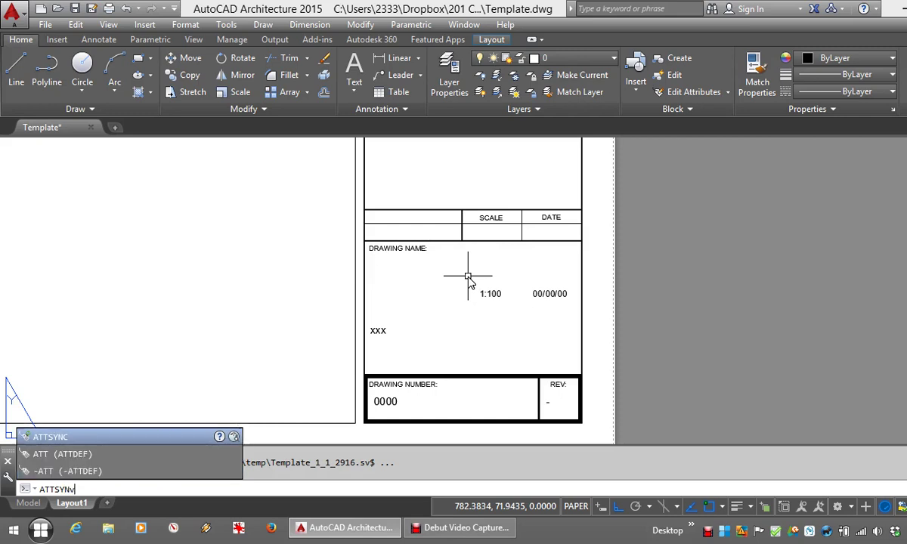
key("BackSpace")
type("c")
key("Return")
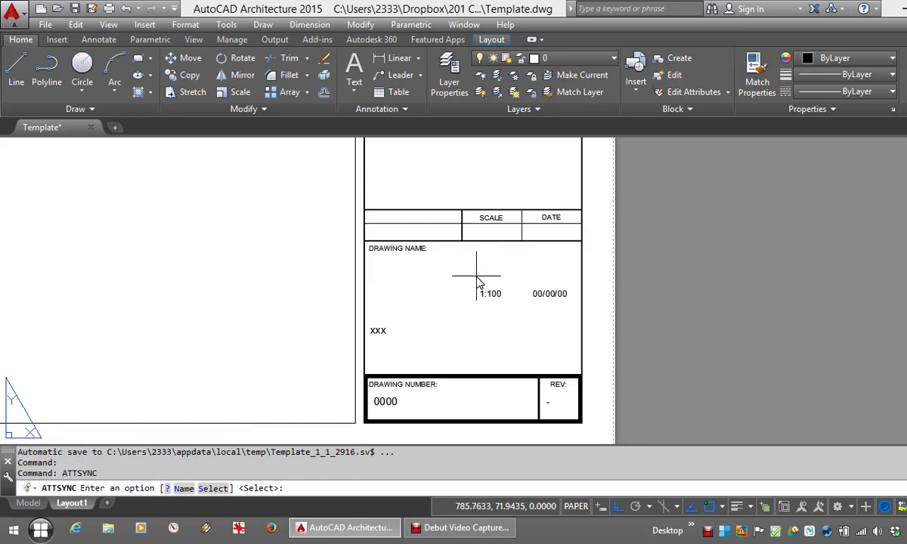
left_click(211, 489)
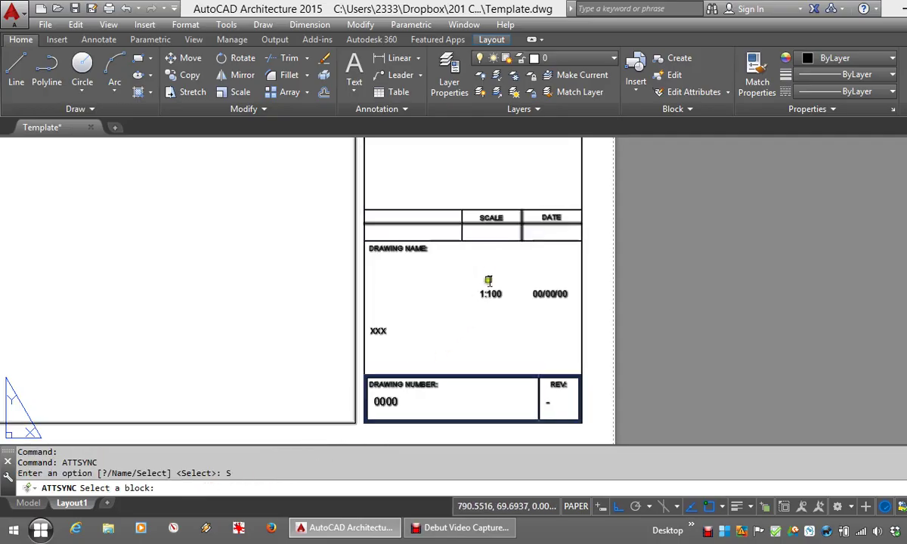
left_click(488, 242)
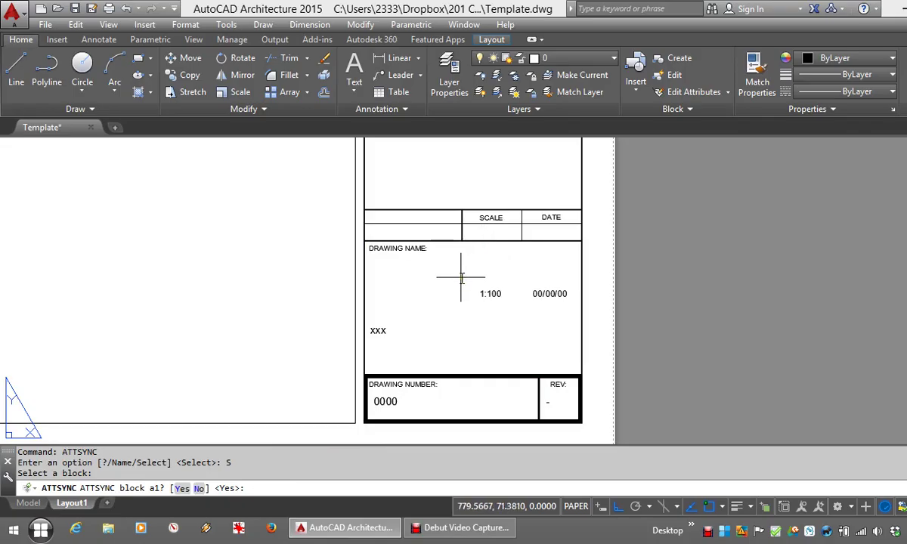
key("Return")
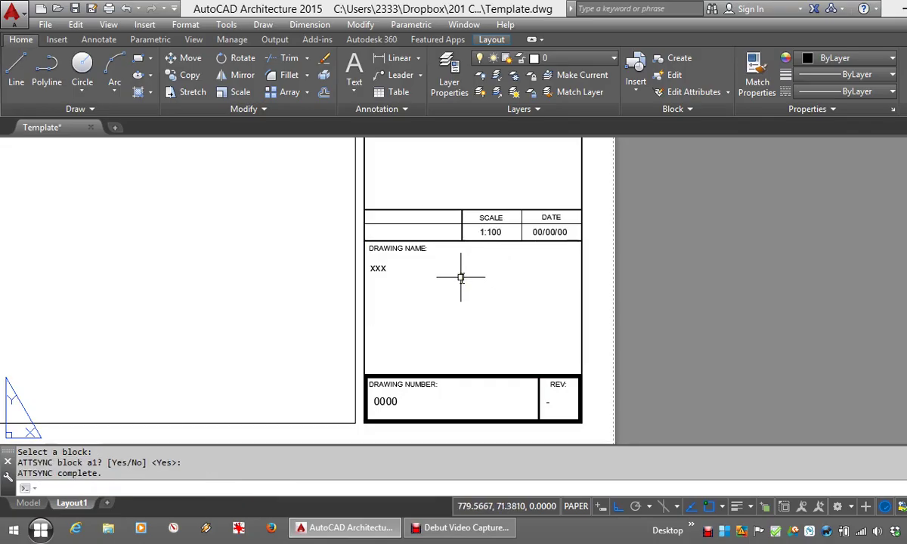